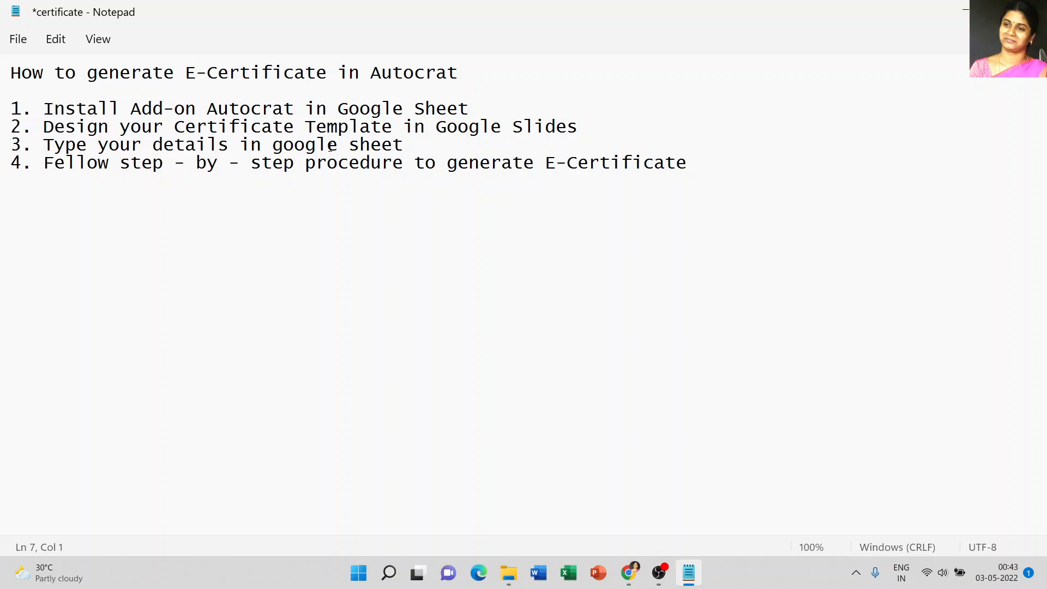
Step: Switch to the browser's Google Drive and create a new blank Google Sheets spreadsheet
mouse_move(631, 563)
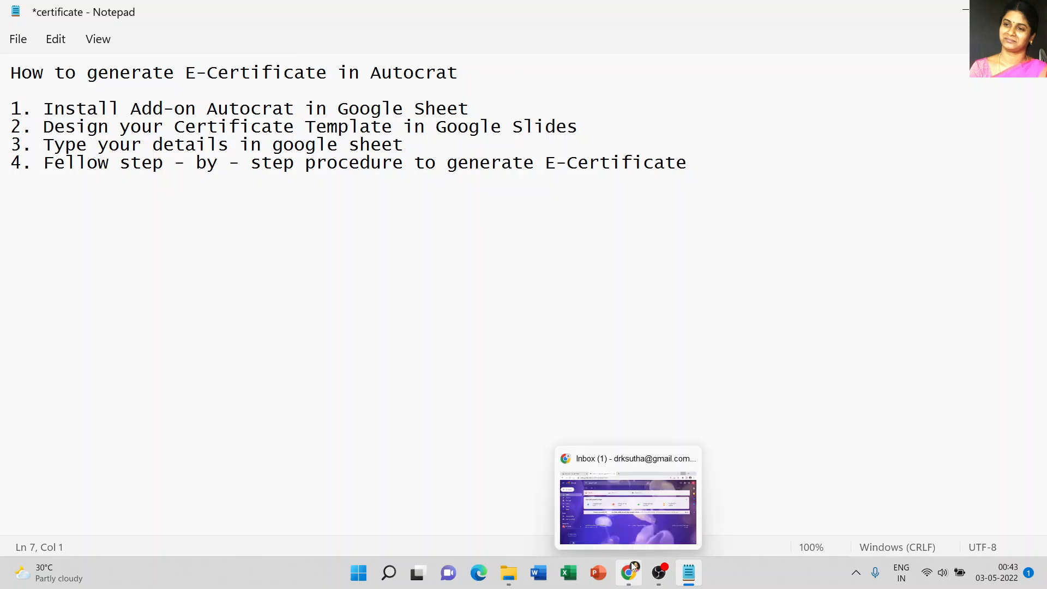
left_click(626, 521)
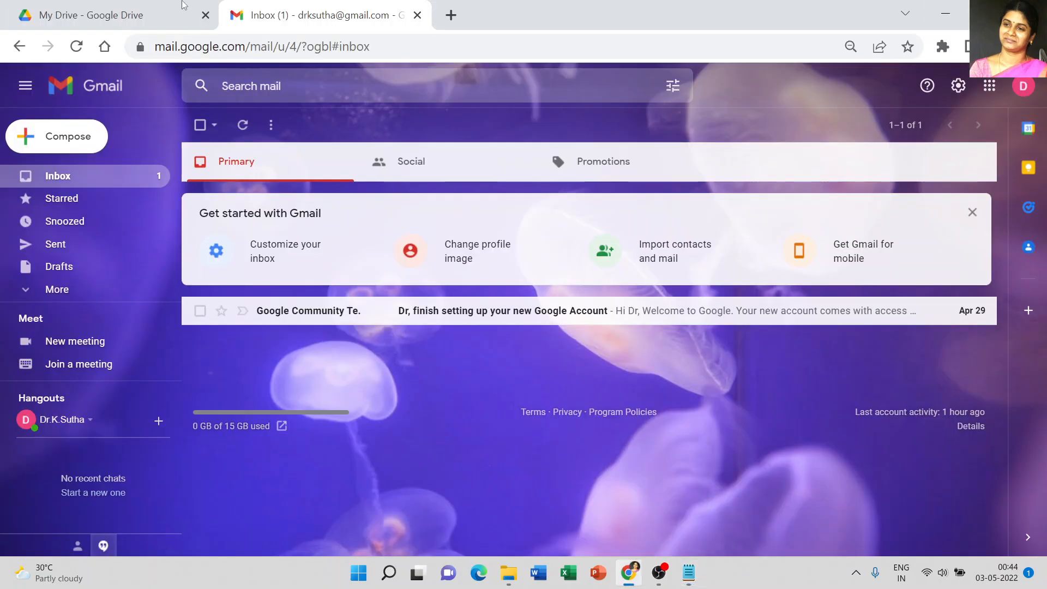
left_click(129, 7)
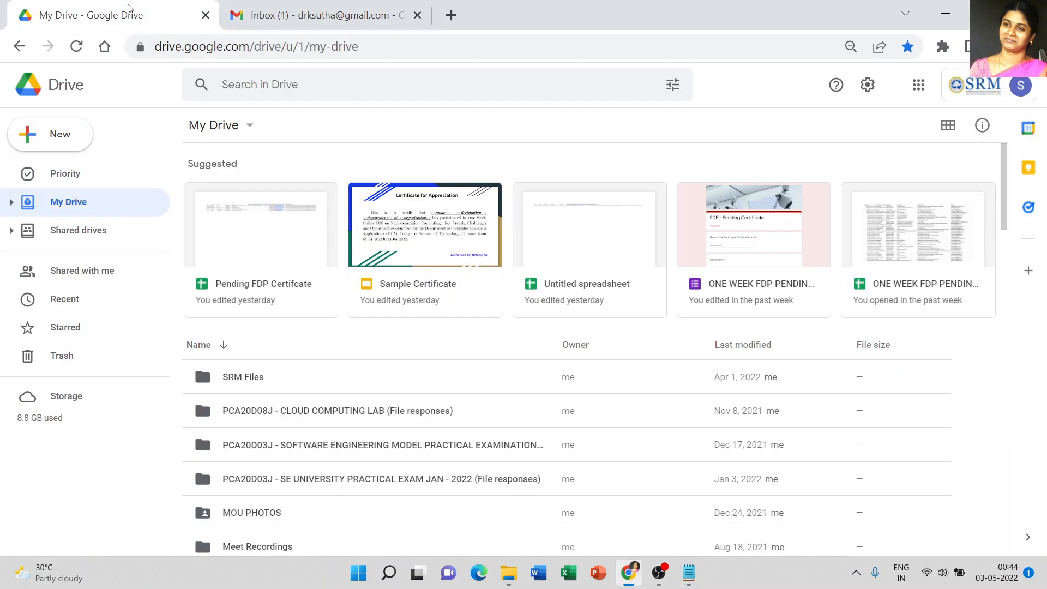
left_click(451, 15)
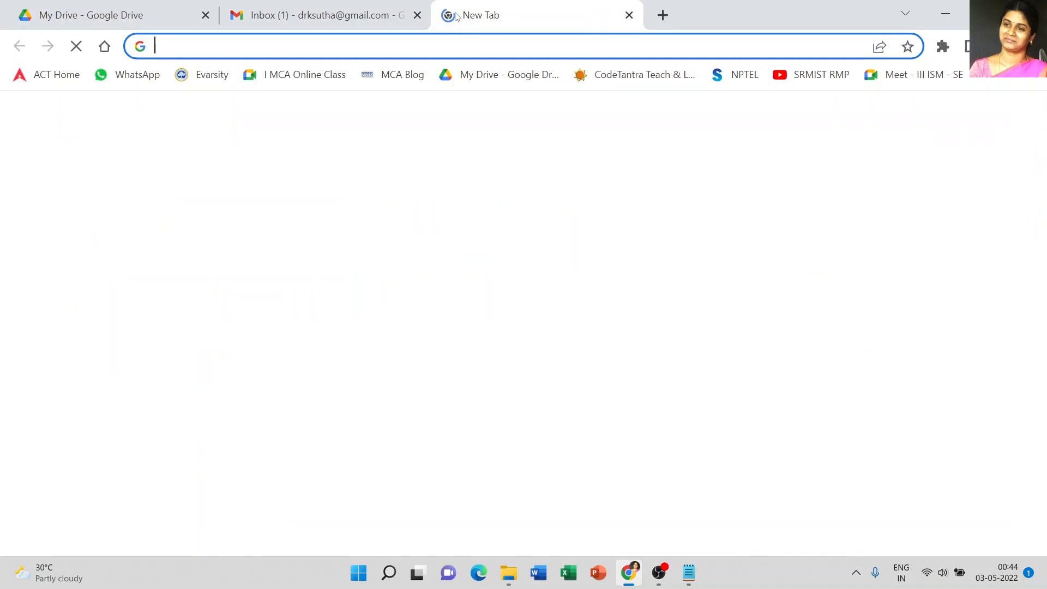
left_click(147, 15)
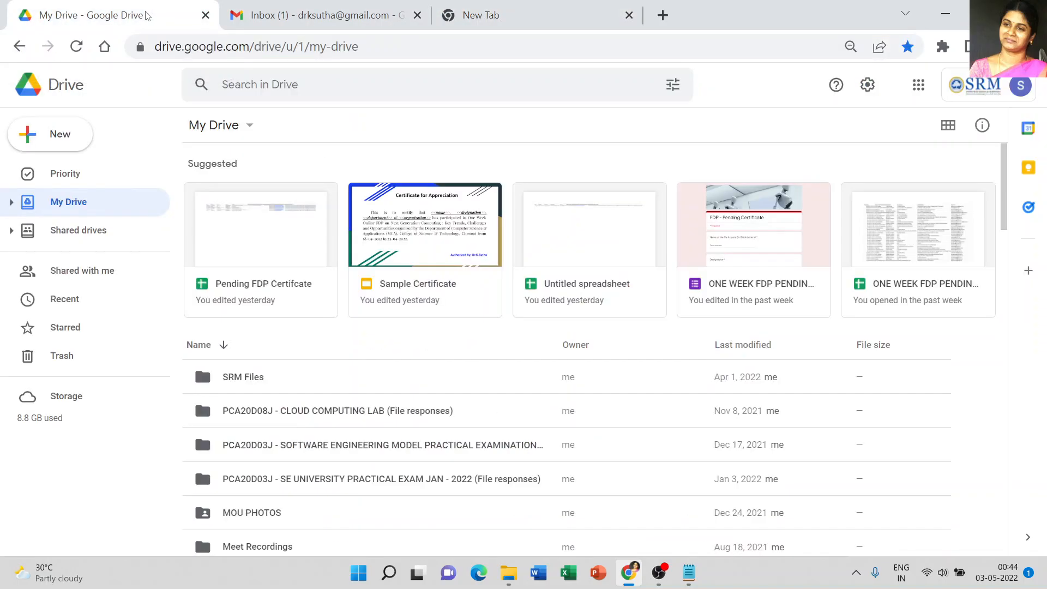
left_click(68, 140)
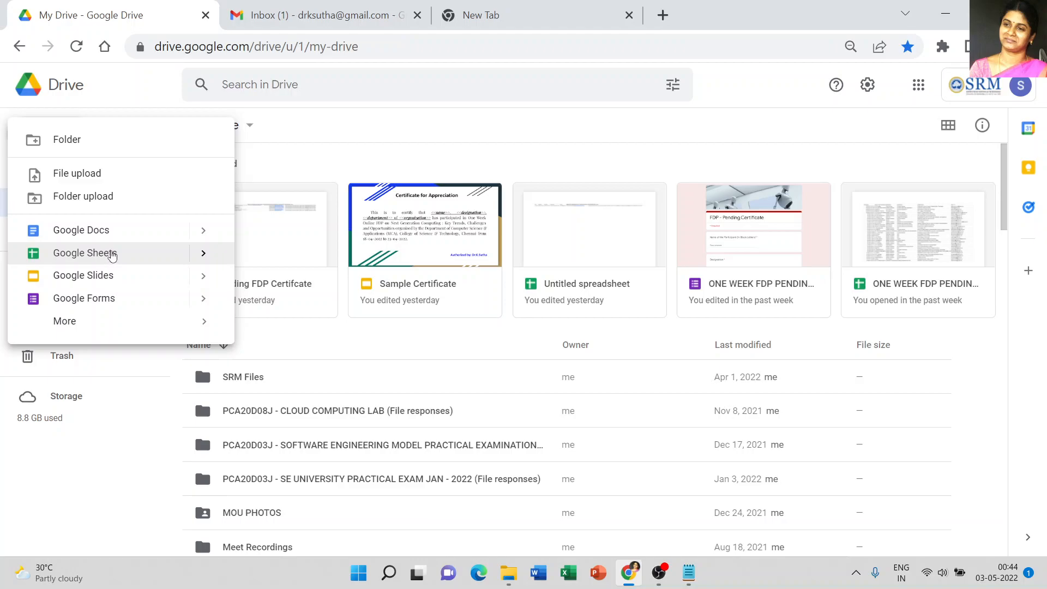
left_click(112, 254)
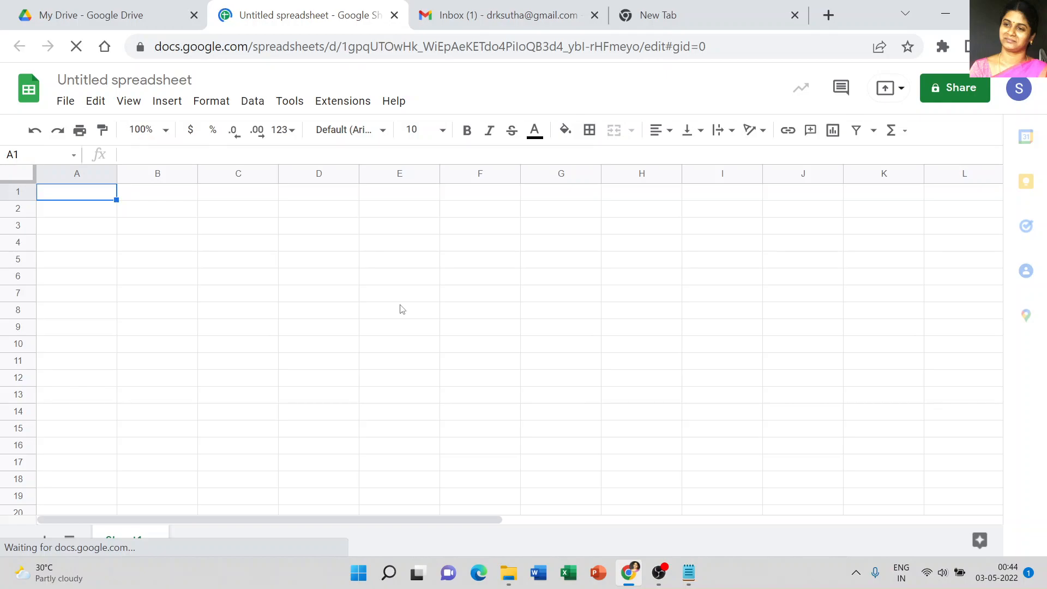
Step: Open the Google Workspace Marketplace from the add-ons and search it for auto to locate Autocrat
left_click(342, 103)
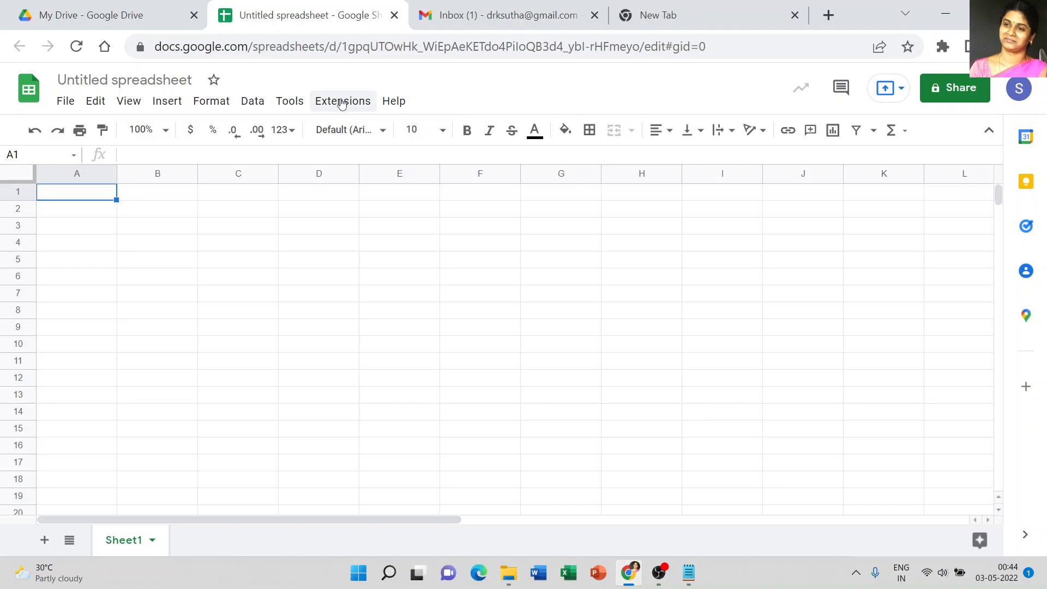
left_click(342, 103)
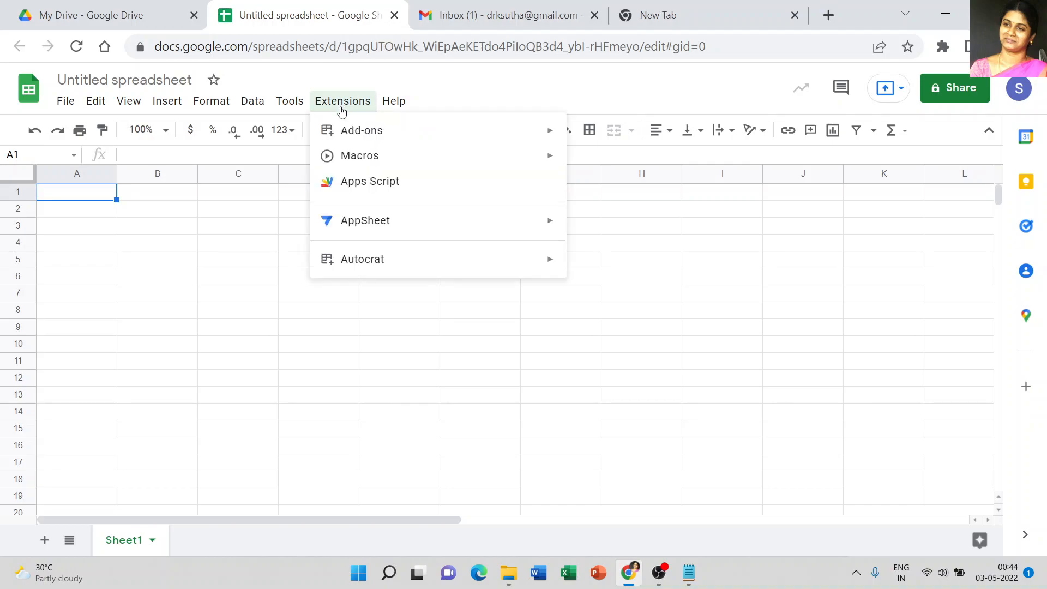
mouse_move(351, 128)
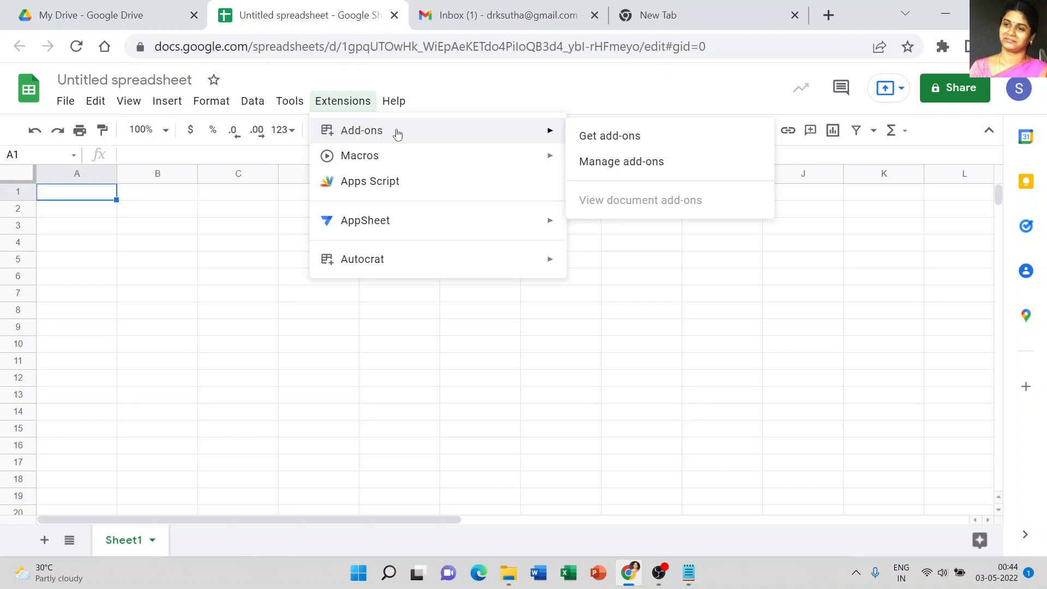
mouse_move(391, 264)
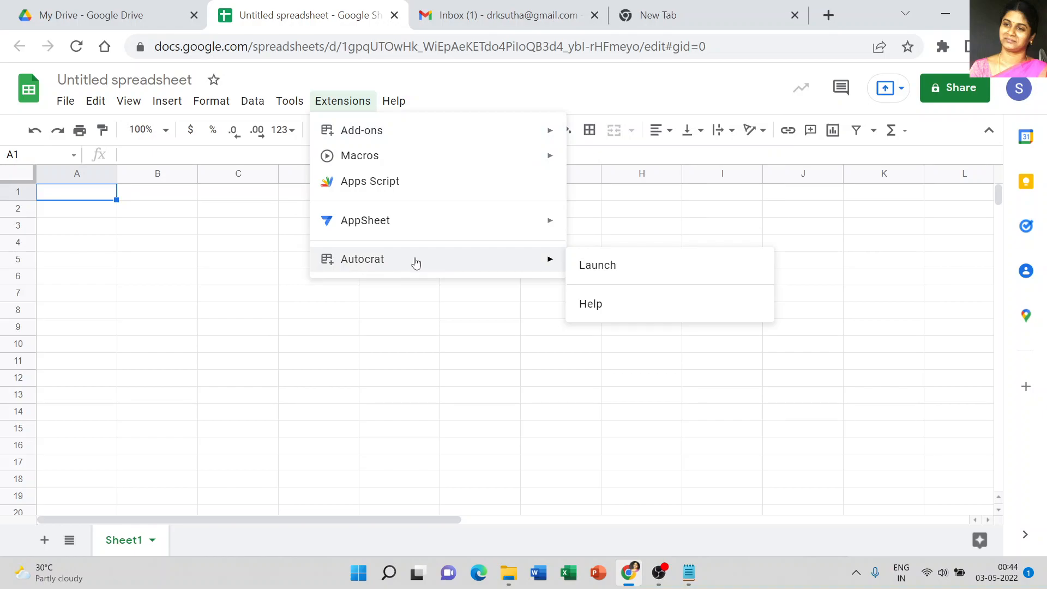
mouse_move(429, 135)
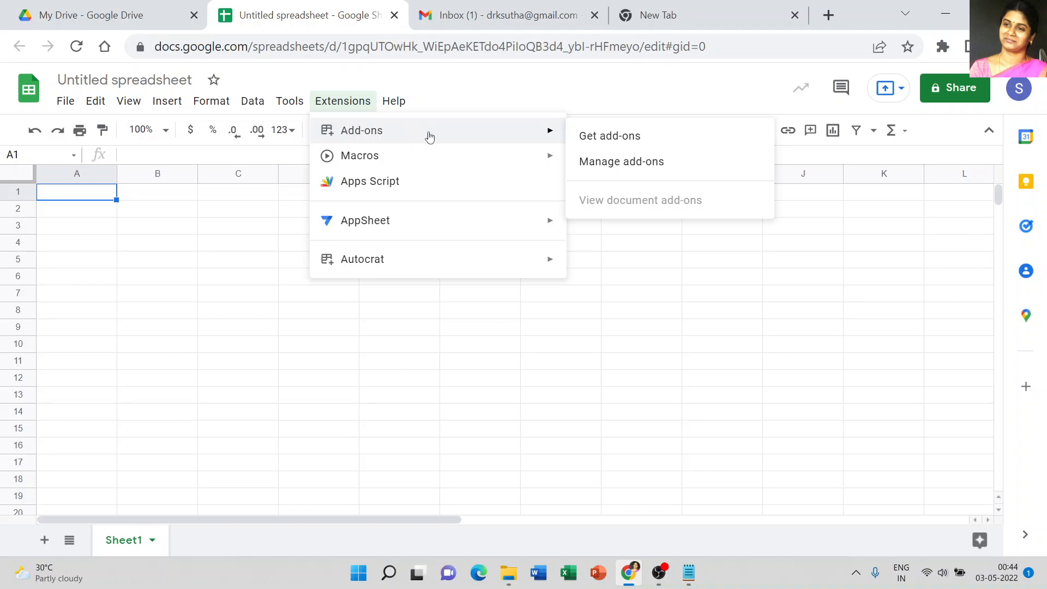
left_click(609, 140)
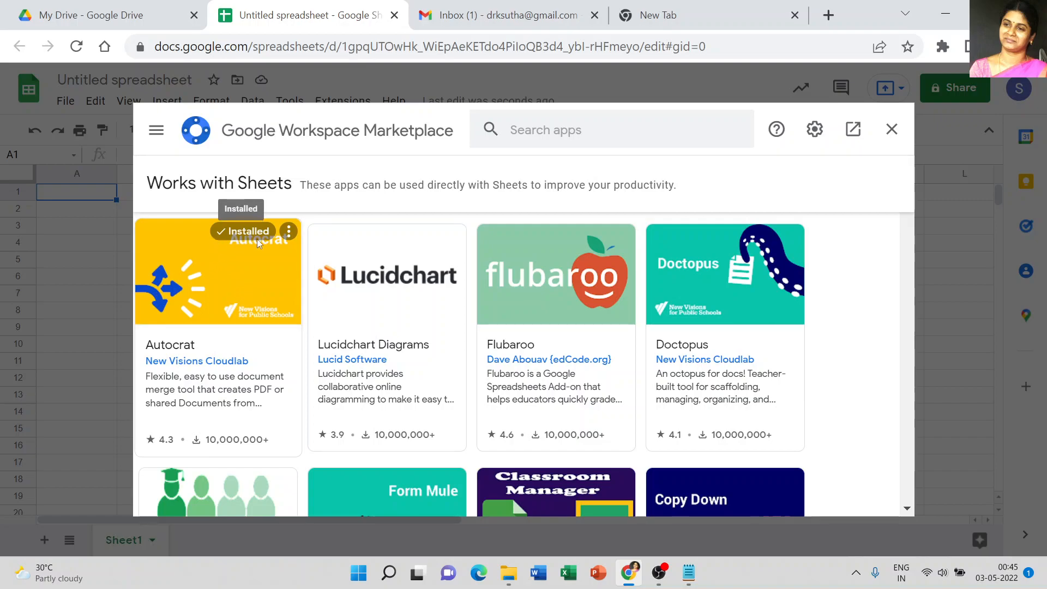
left_click(523, 132)
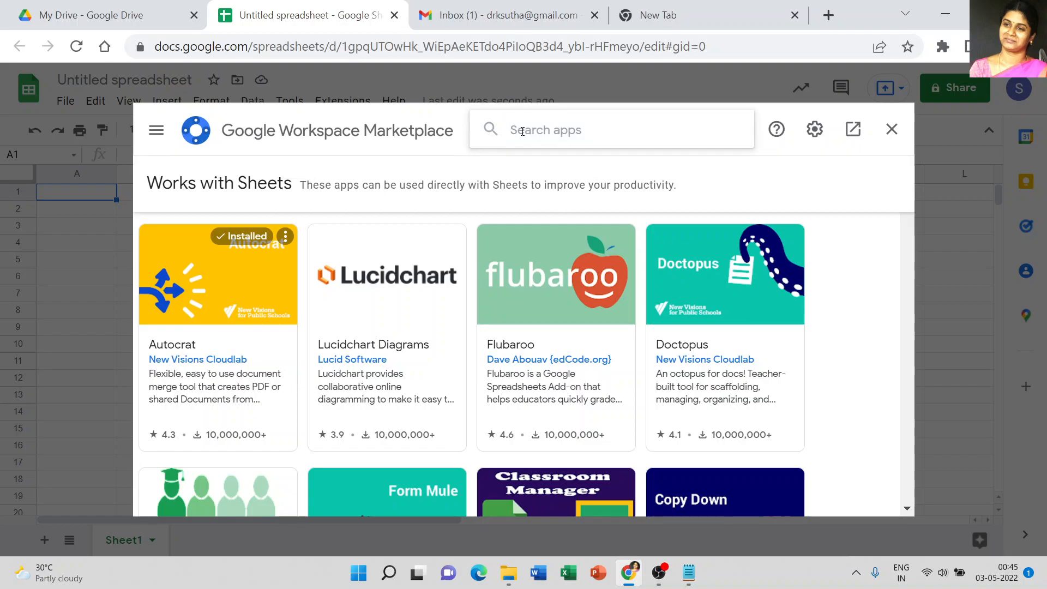
type("auto")
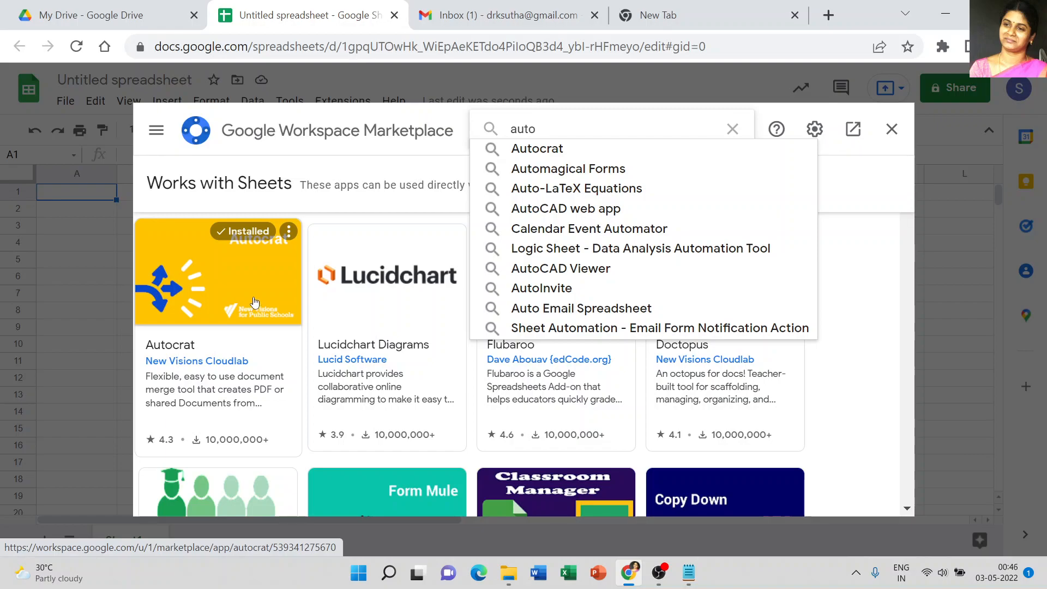
left_click(890, 131)
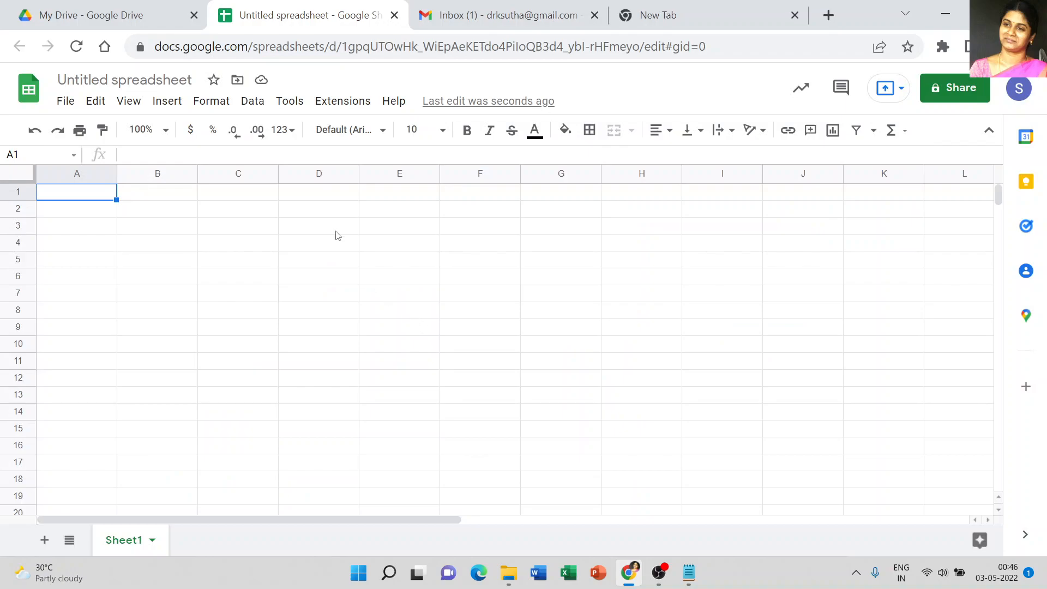
Step: Check the spreadsheet's Extensions for the installed Autocrat add-on
left_click(342, 101)
mouse_move(382, 274)
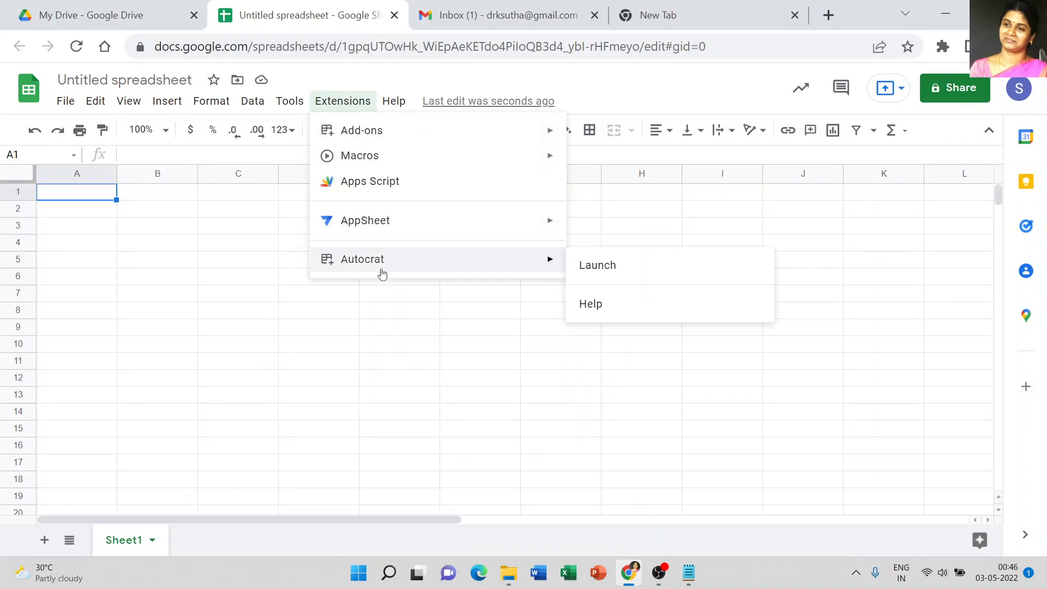
left_click(259, 265)
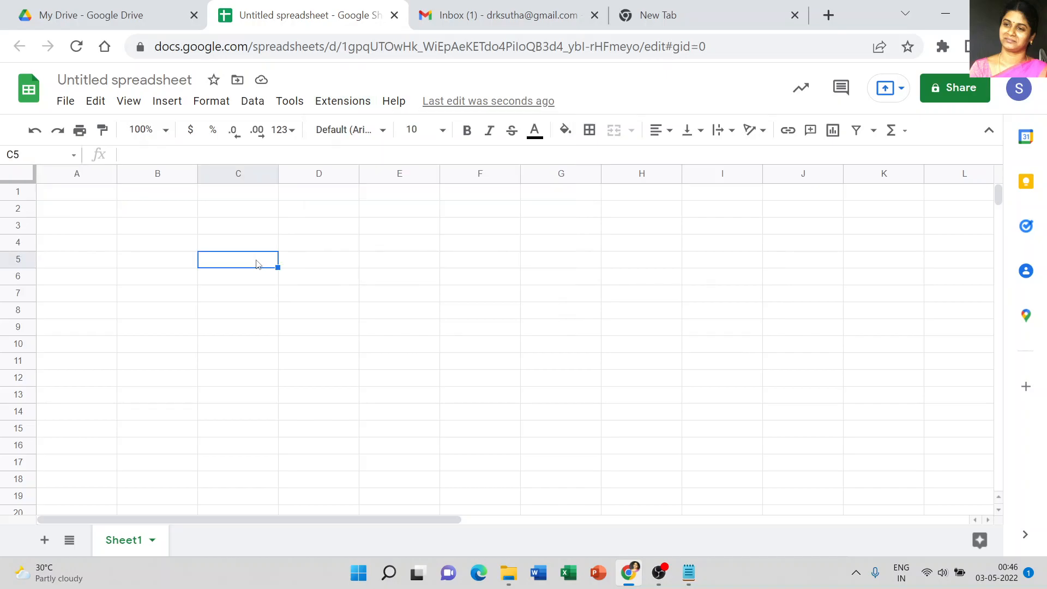
Step: Return to Google Drive and create a new blank Google Slides presentation for the certificate template
left_click(689, 573)
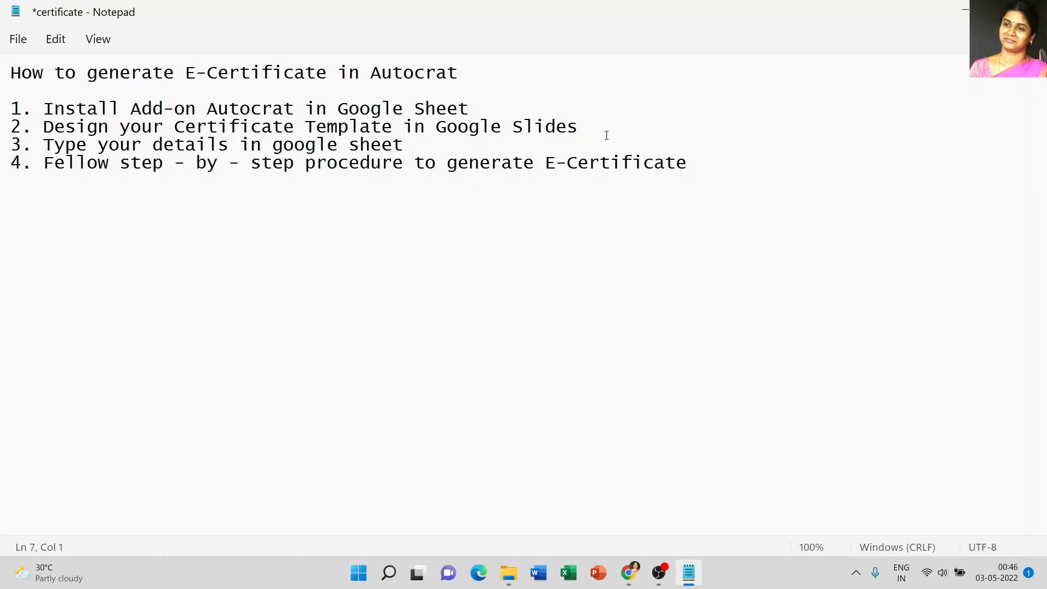
left_click(628, 572)
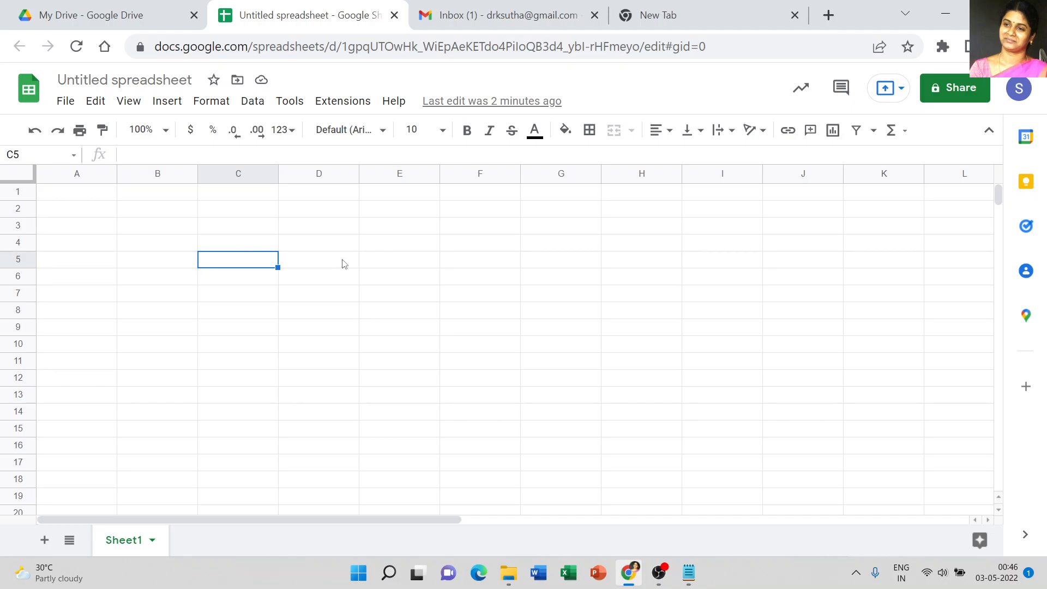
left_click(80, 17)
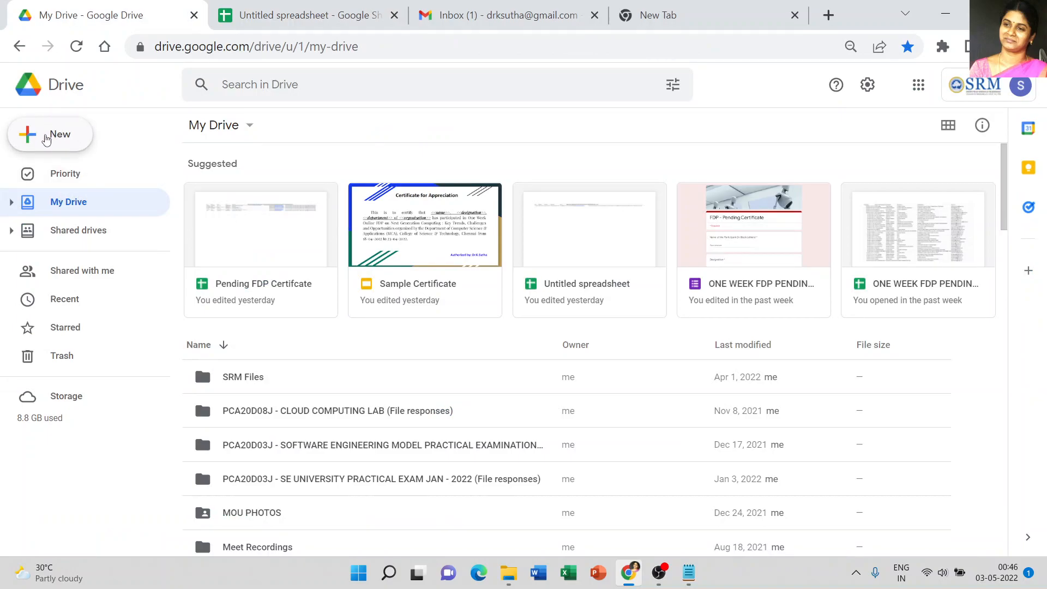
left_click(46, 140)
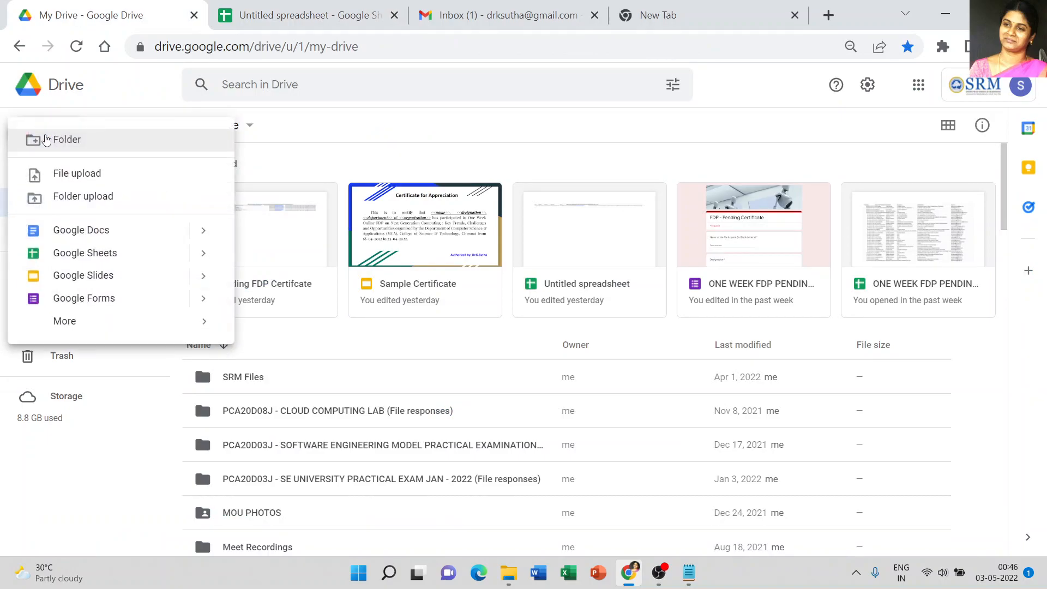
left_click(83, 276)
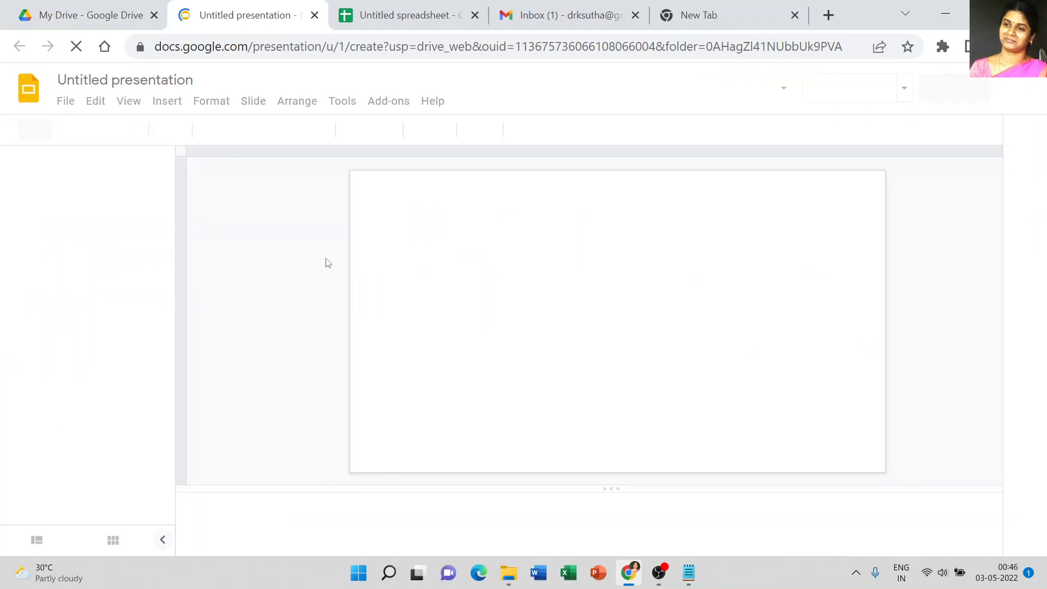
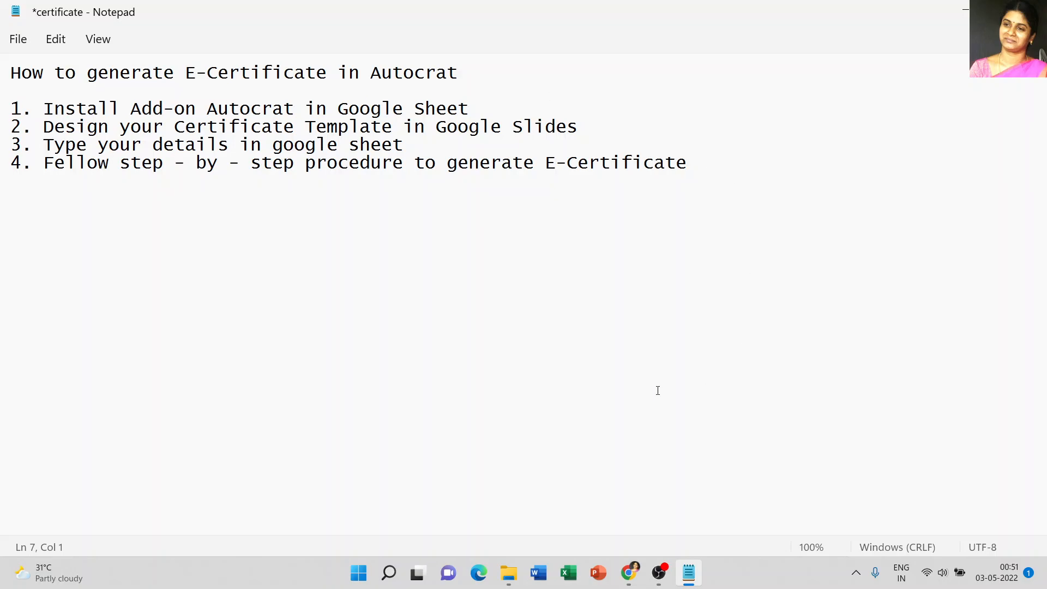
Step: Switch to the spreadsheet tab and enter the column headers Name, Designation and Department in row 1
left_click(627, 491)
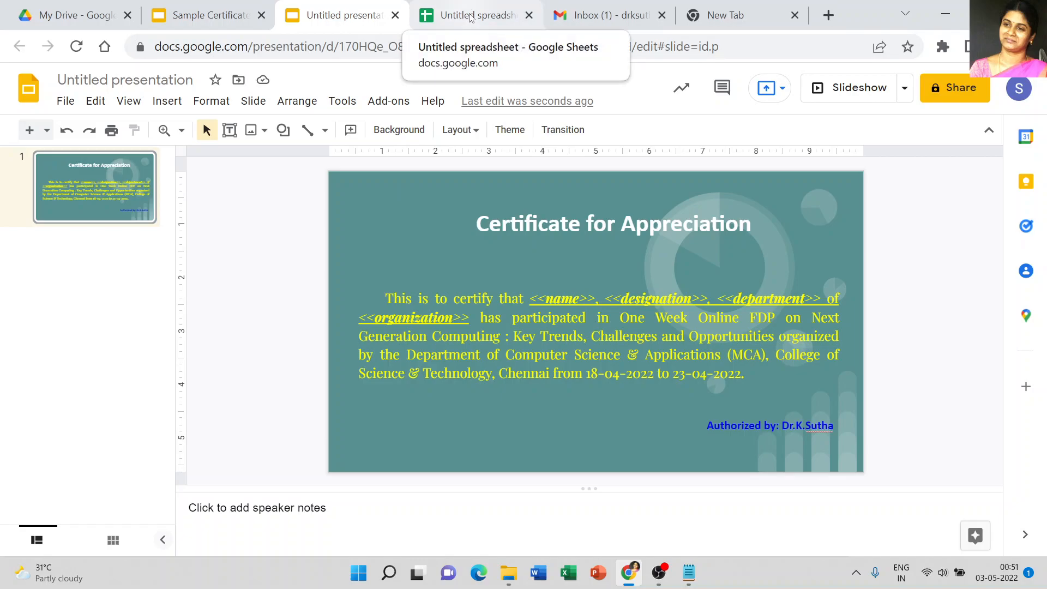
left_click(471, 17)
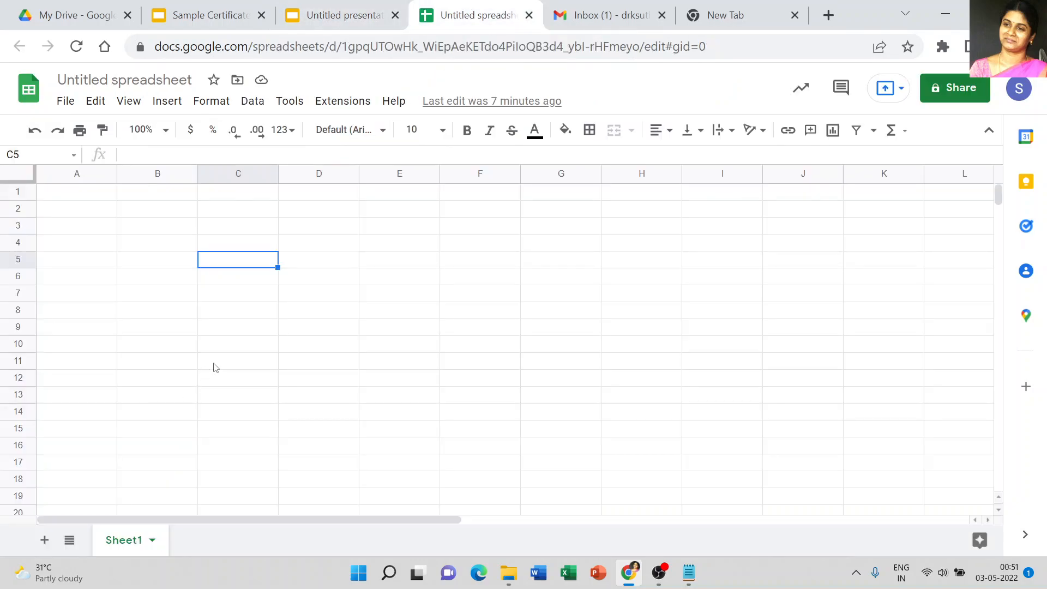
left_click(77, 192)
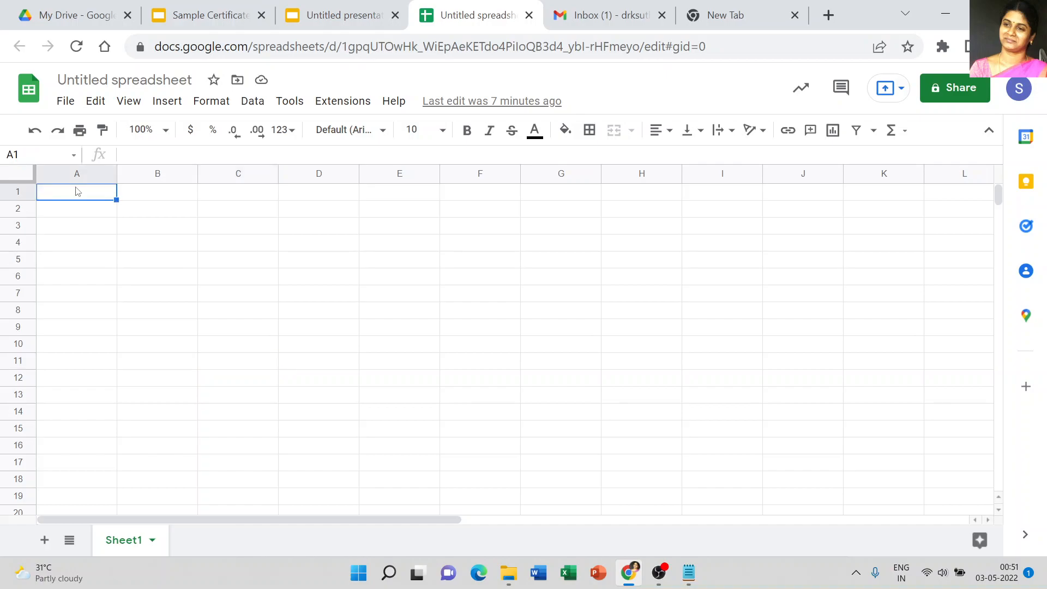
type("Name")
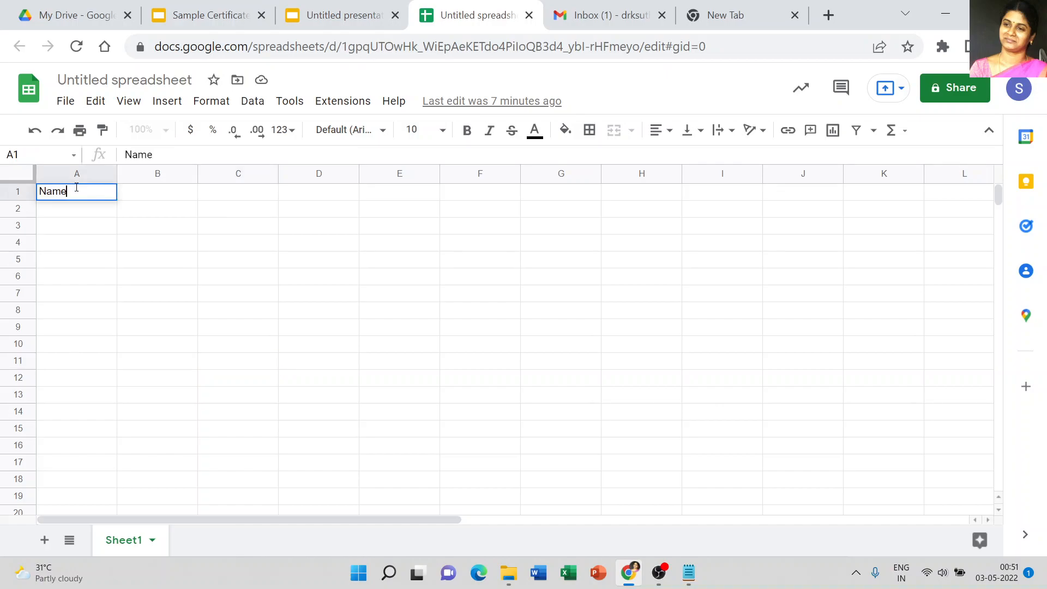
key("Tab")
type("Des")
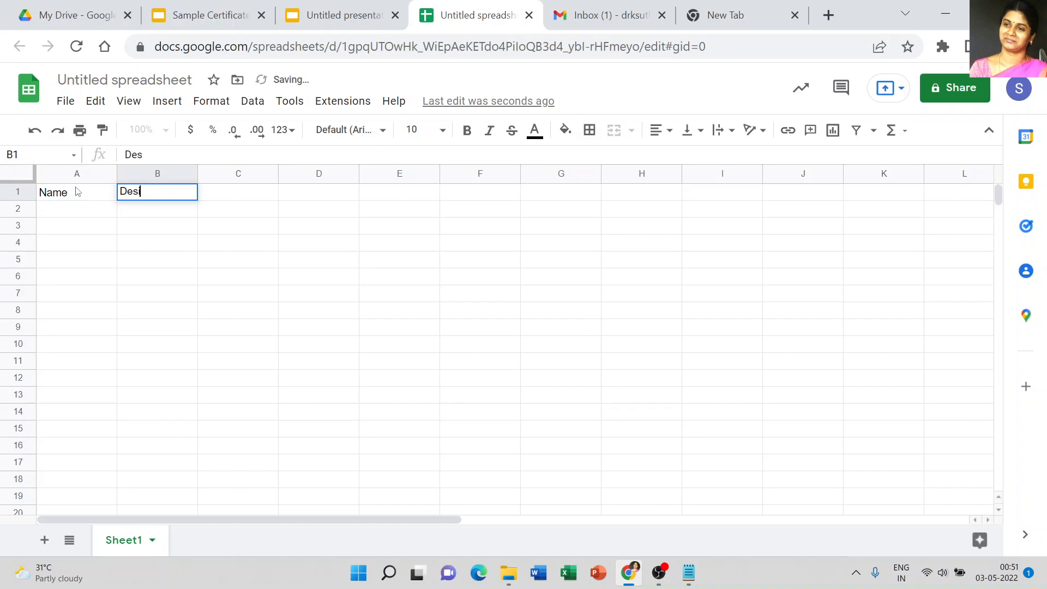
type("ignation")
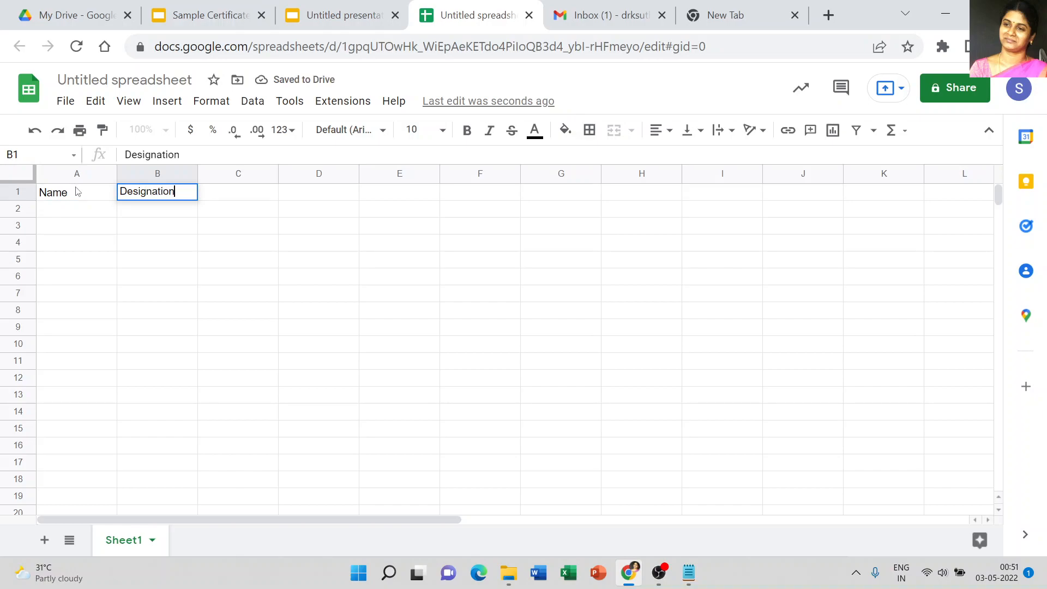
key("Tab")
type("D")
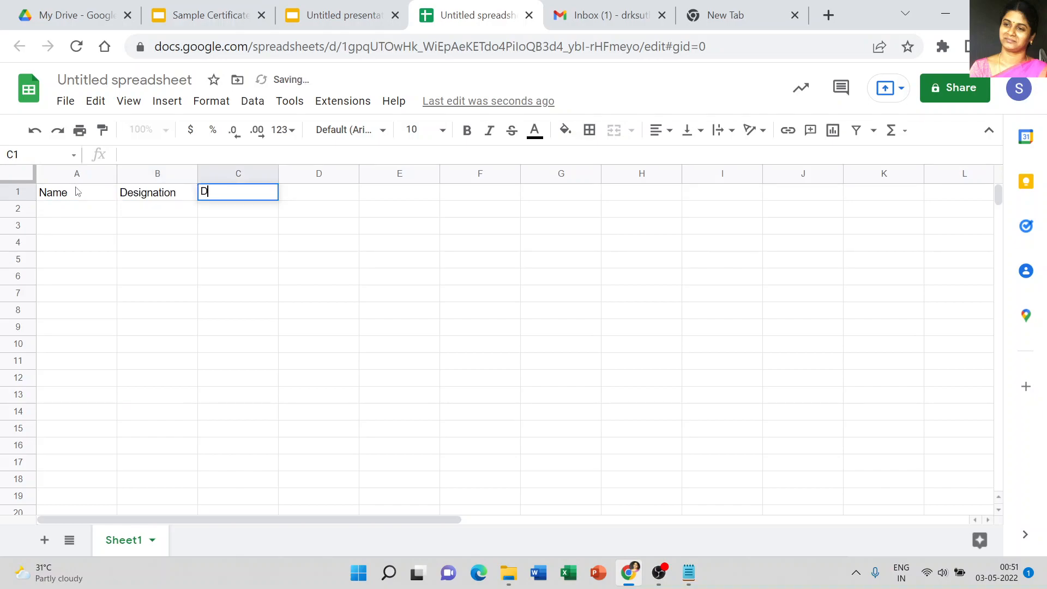
type("epartment")
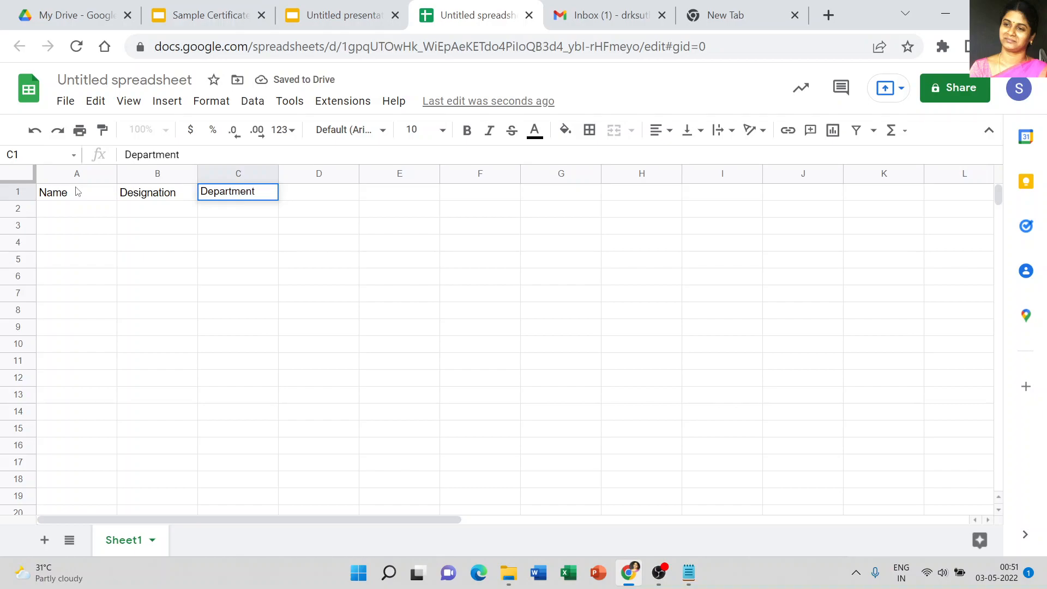
Step: Add the column headers College Name and Email id after Department in row 1
key("Tab")
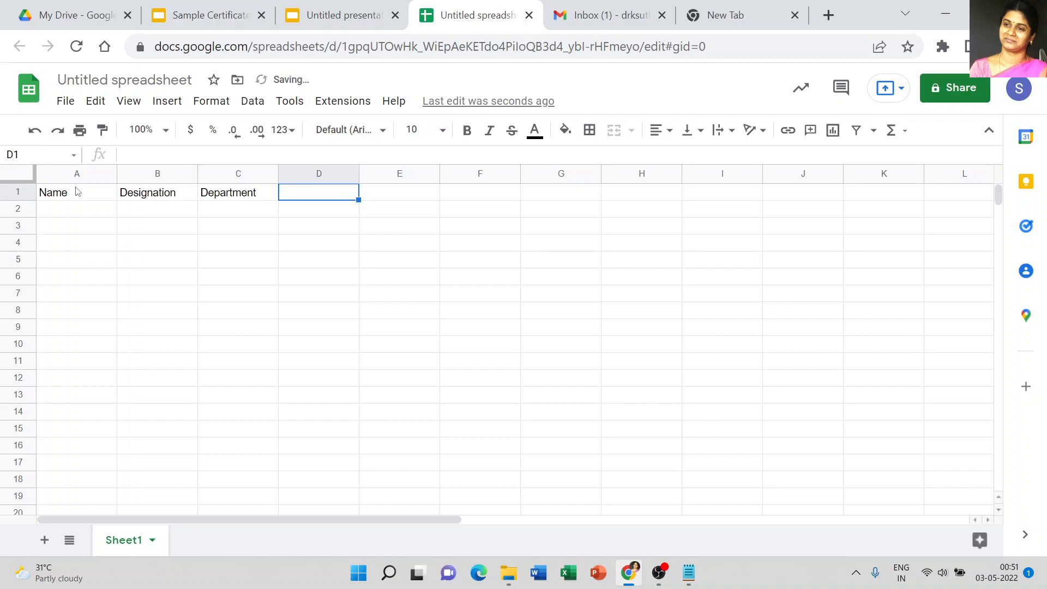
type("College ")
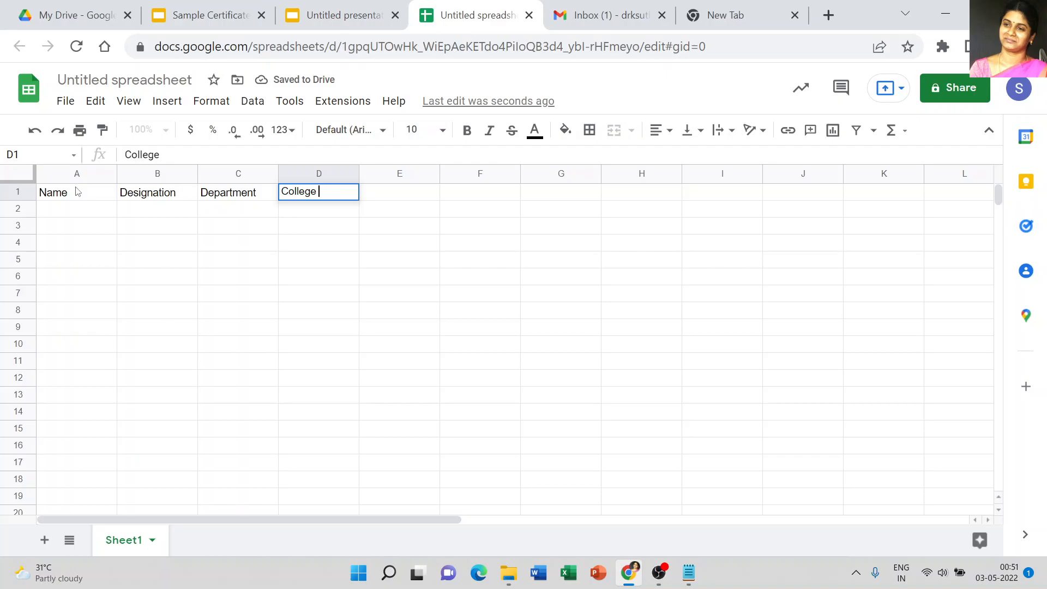
type("Name")
key("Tab")
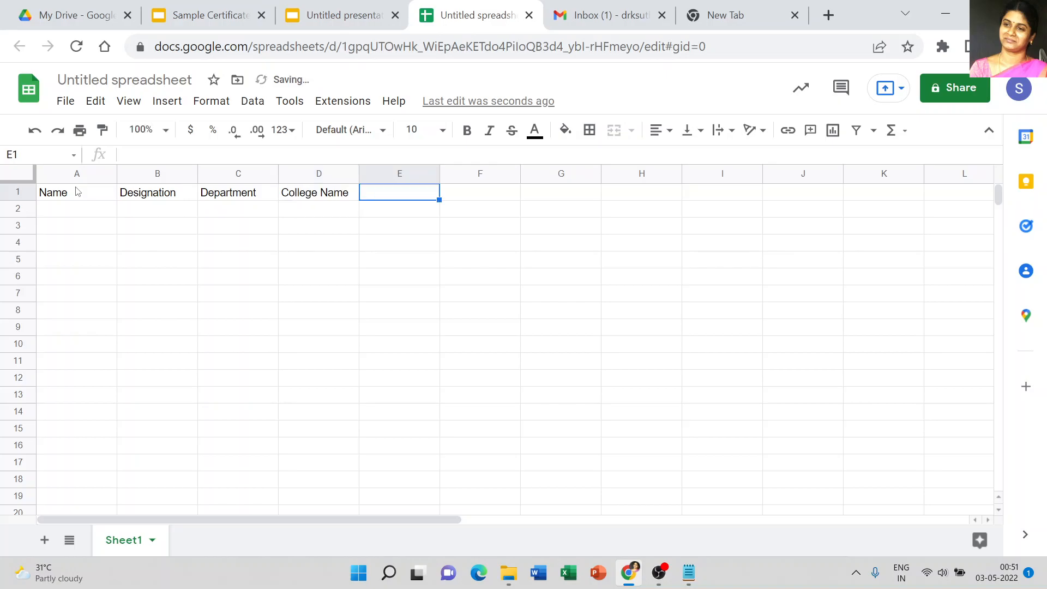
type("Email id")
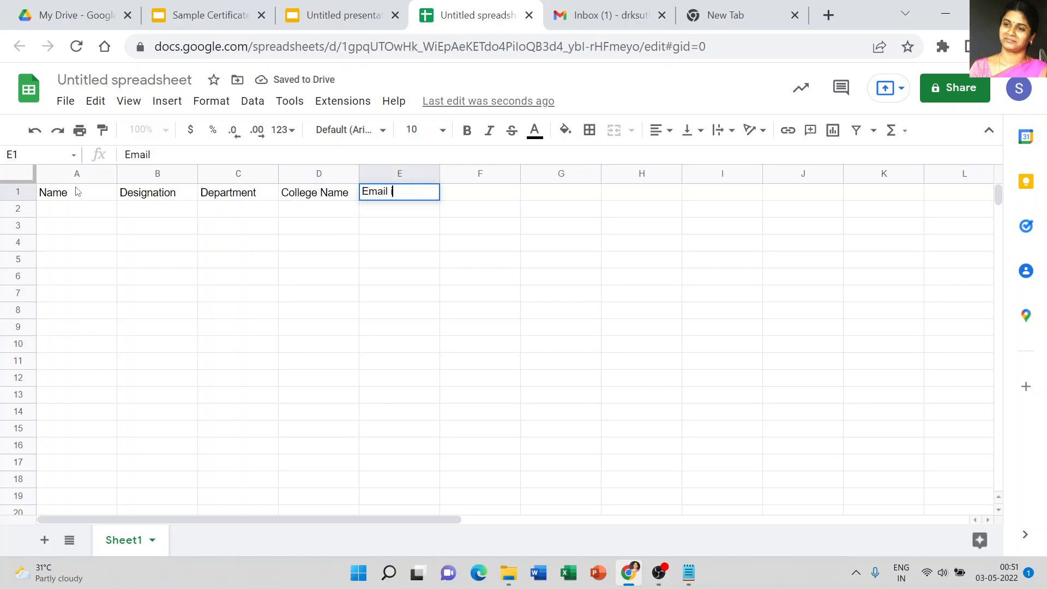
left_click(243, 283)
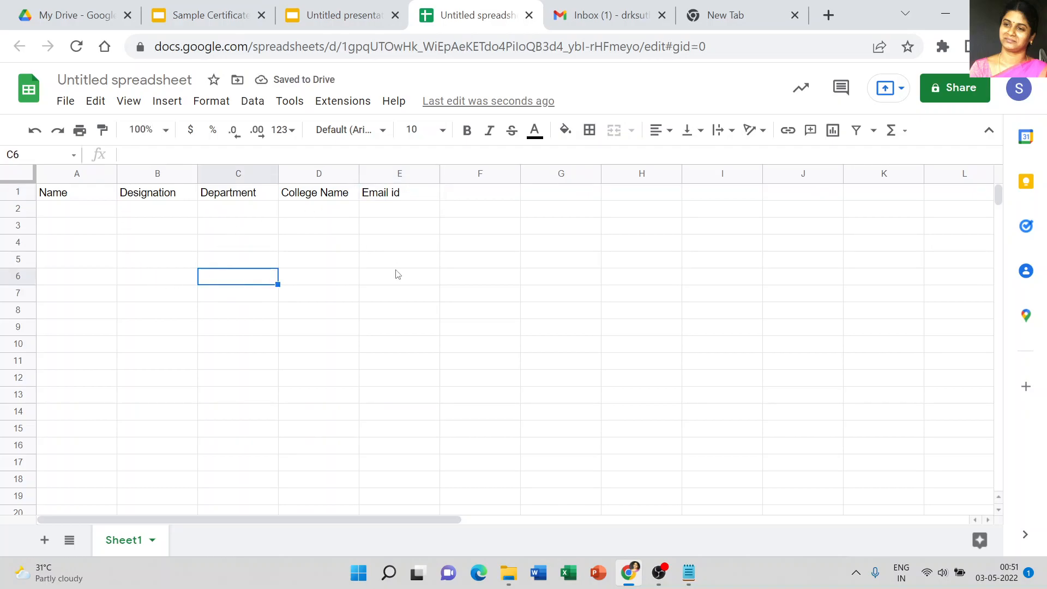
Step: Enter the participant's name and the designation Assistant Professor in row 2
left_click(88, 215)
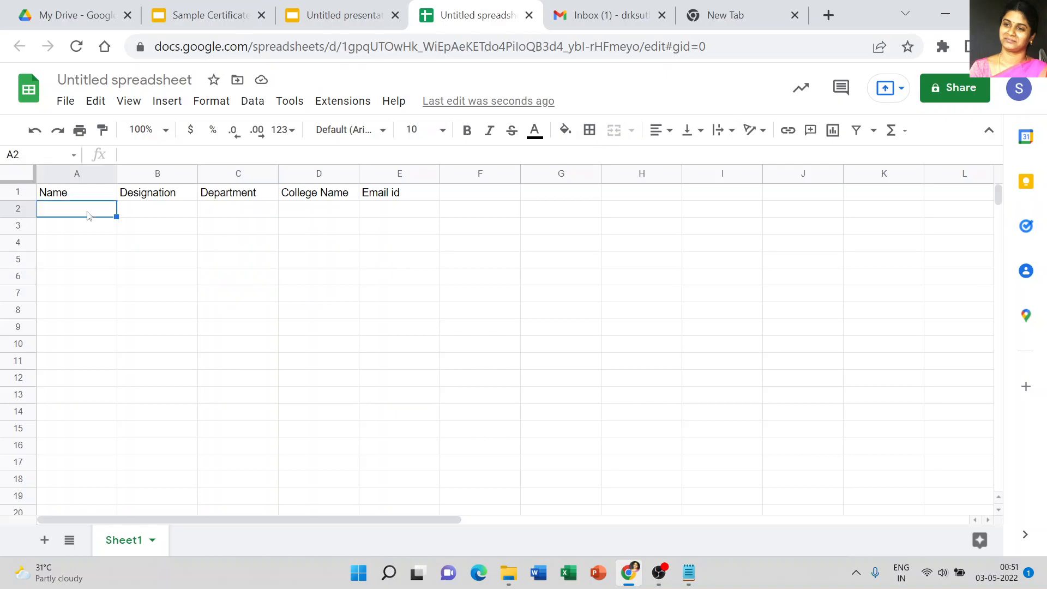
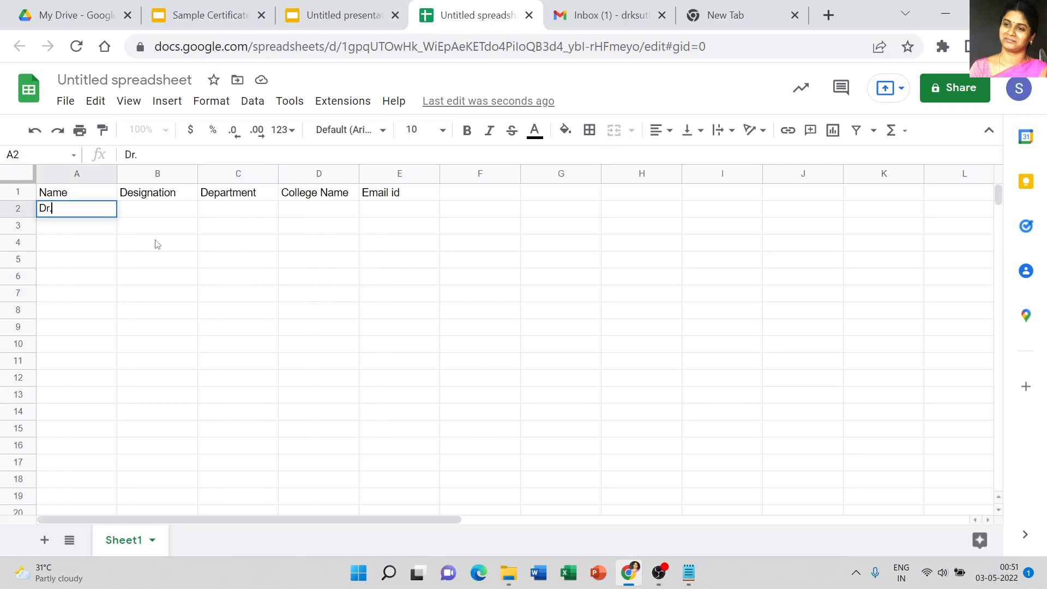
key("Tab")
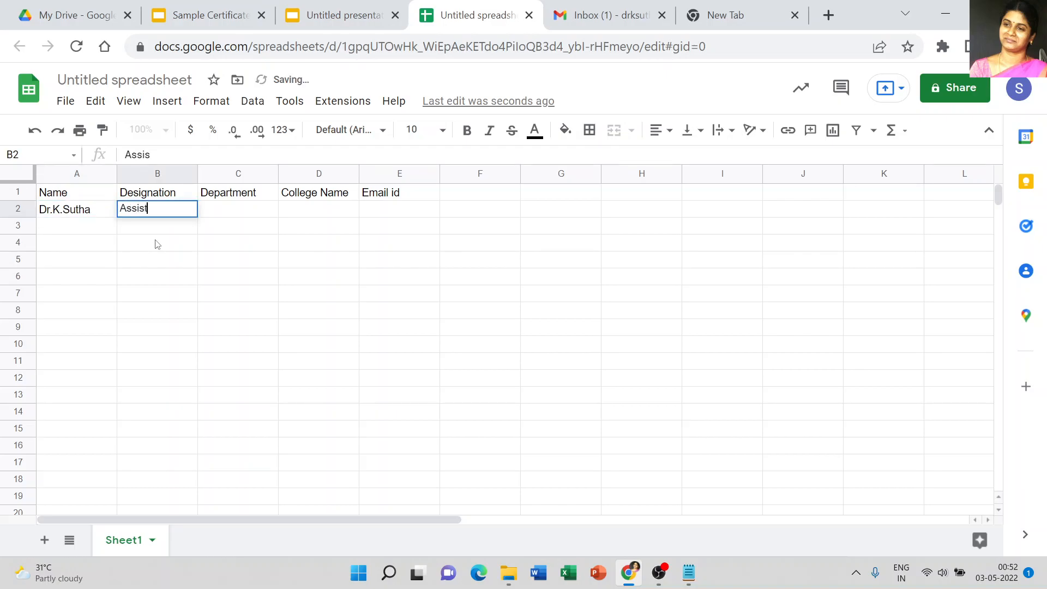
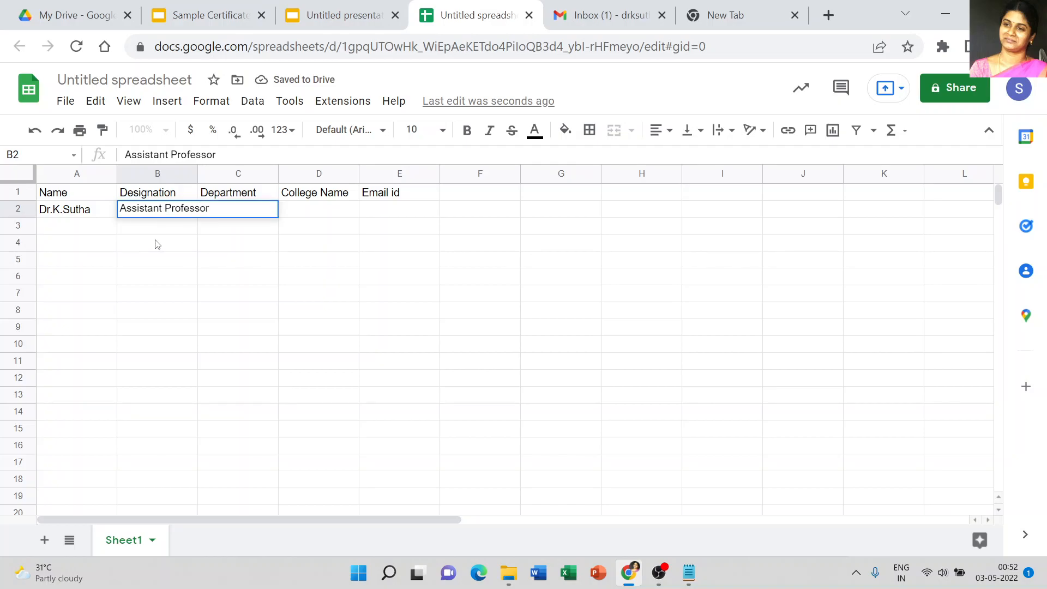
key("Tab")
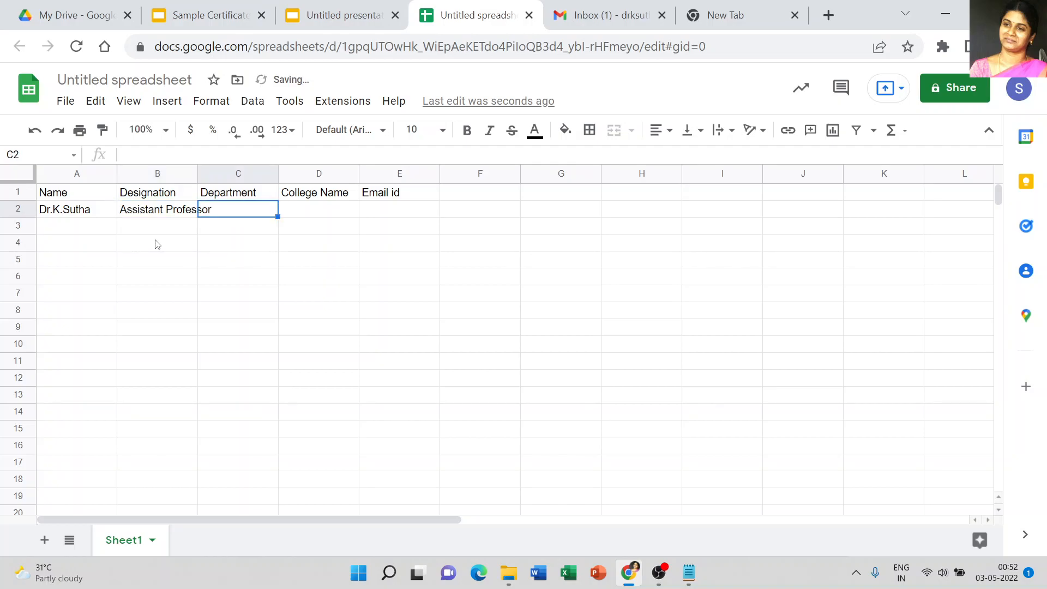
Step: Enter Department of MCA and College of Engineering in row 2 under Department and College Name
type("De")
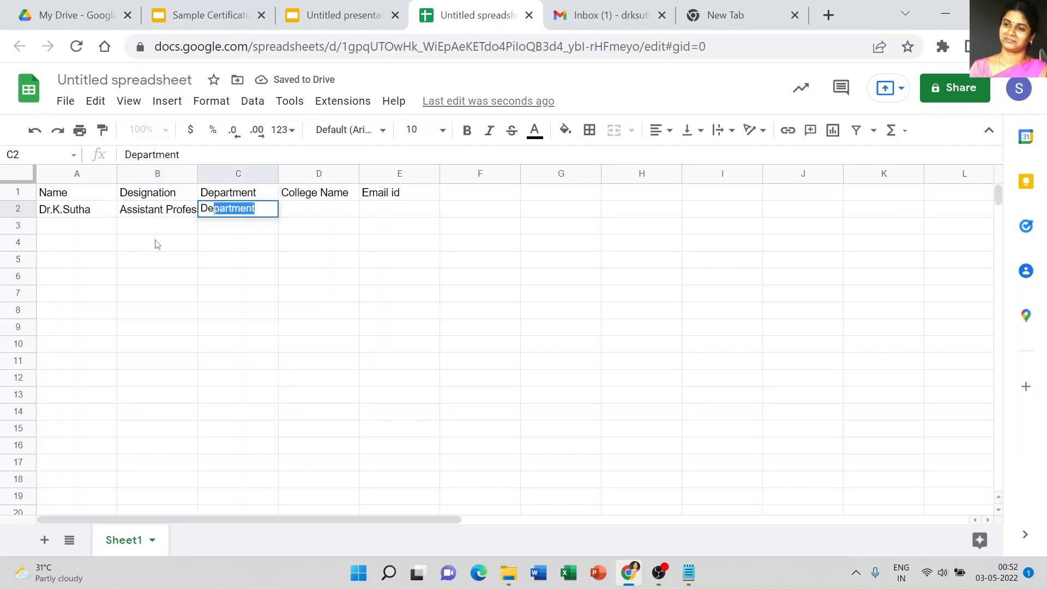
type("partment of MCA")
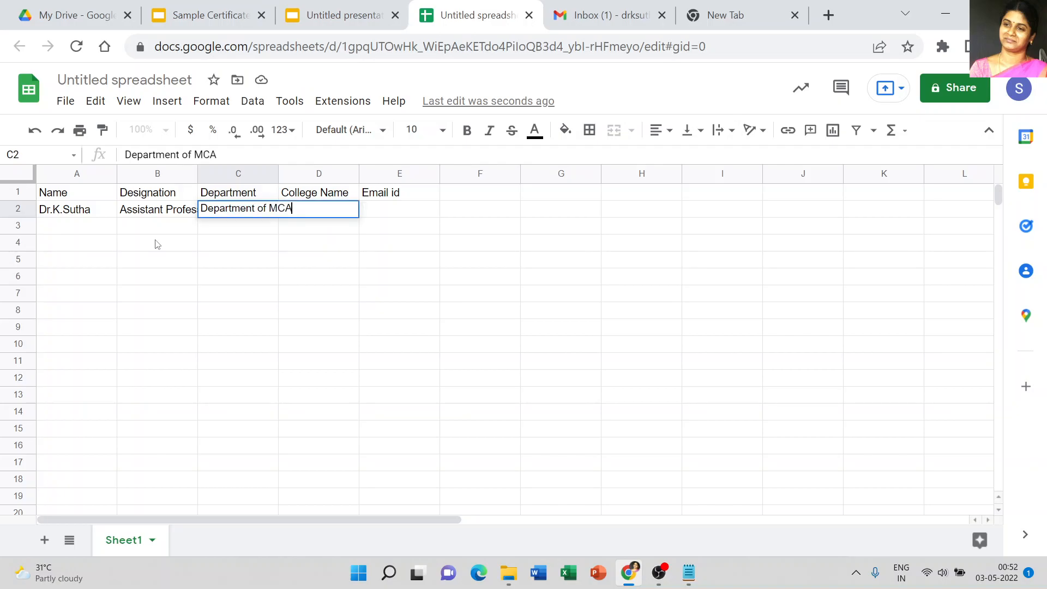
key("Tab")
type("Co")
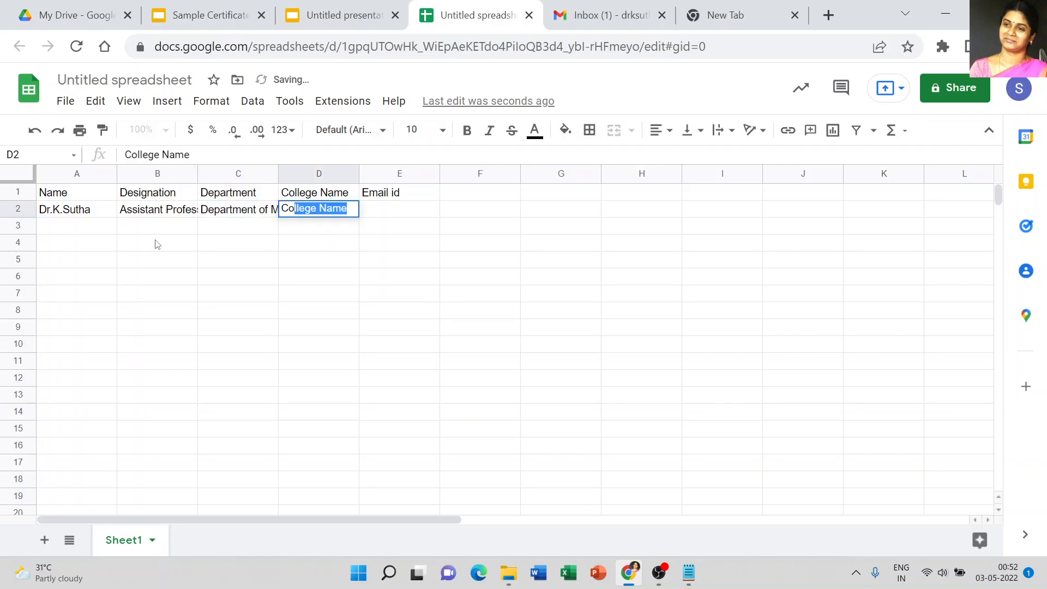
type("llege of ")
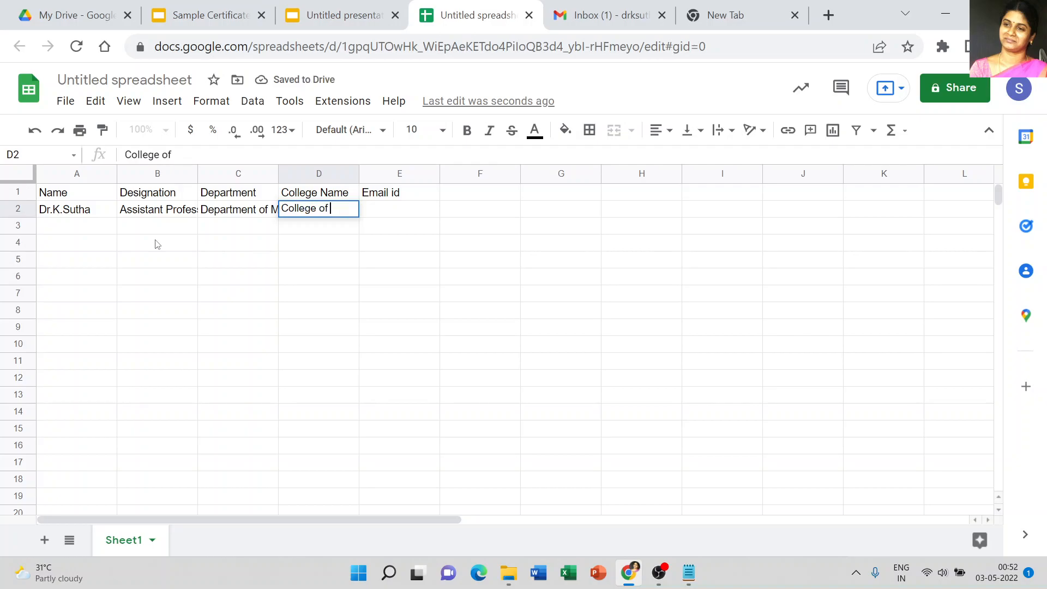
type("Engine")
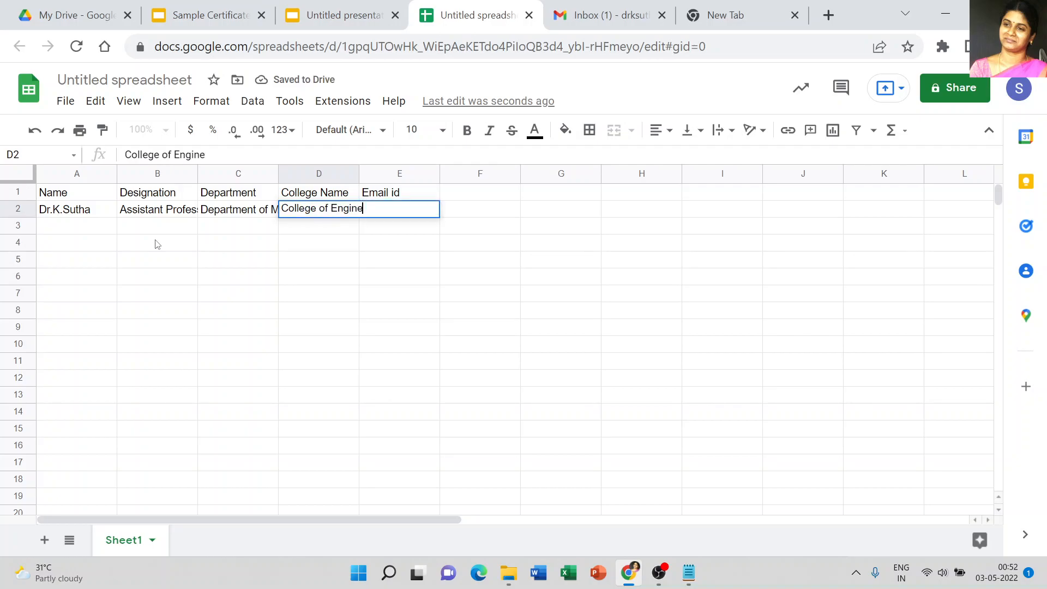
type("ering")
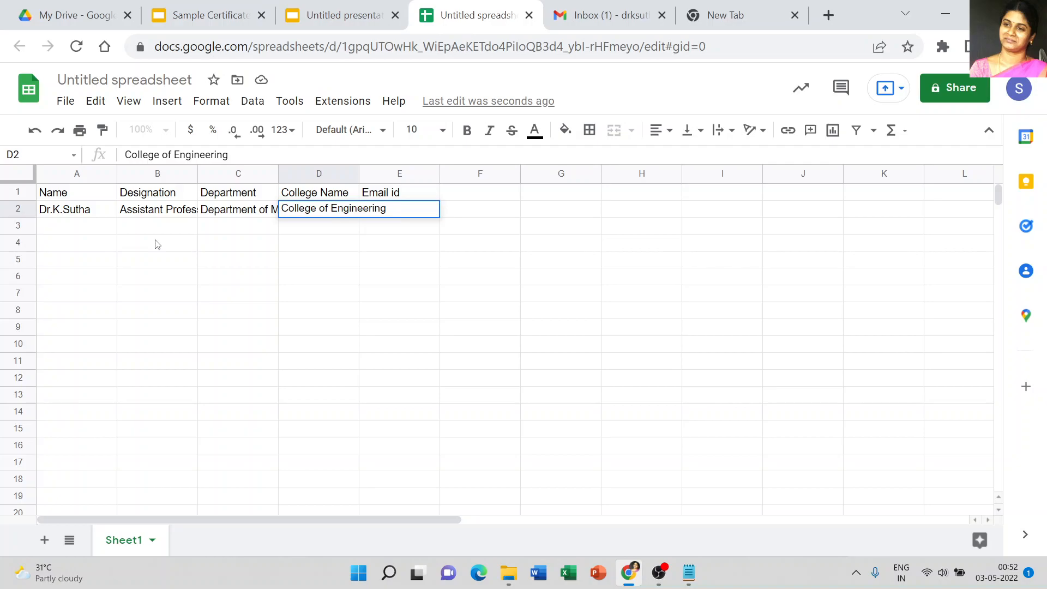
left_click(402, 252)
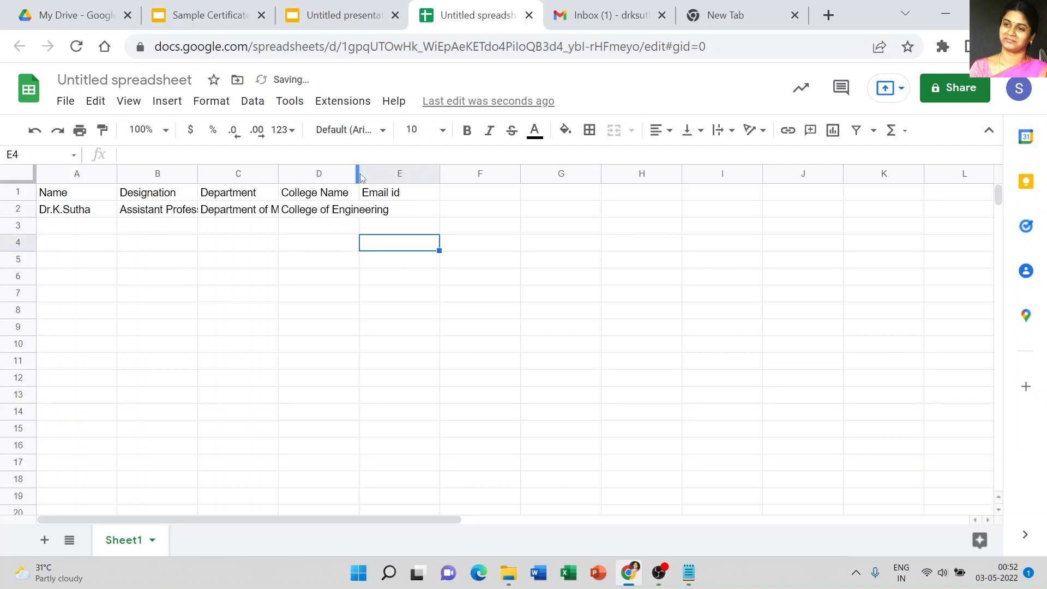
Step: Widen the Designation, Department and College Name columns to fit their contents
left_click_drag(358, 173, 392, 173)
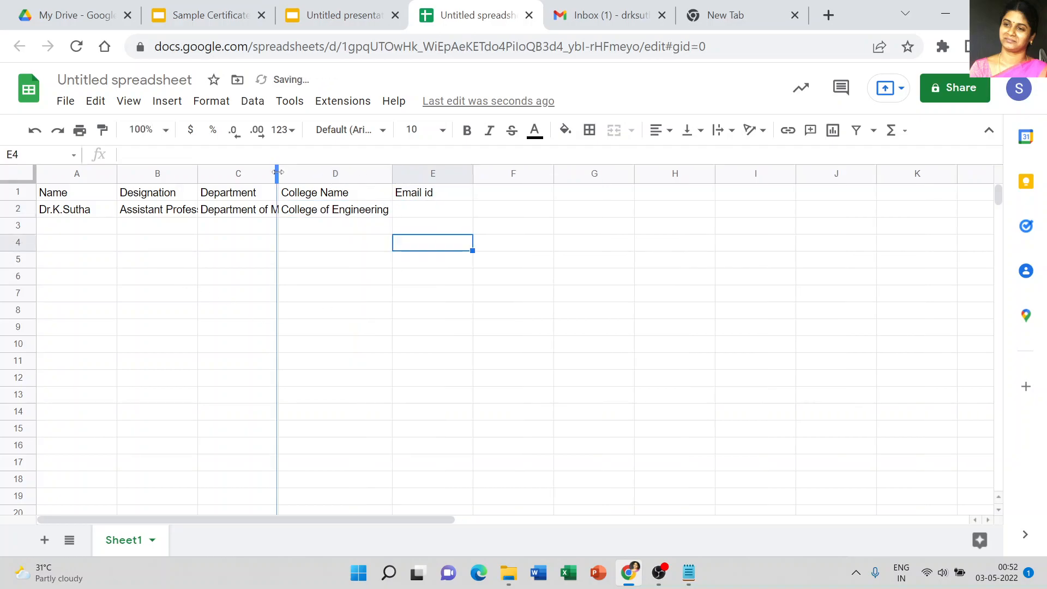
double_click(277, 174)
double_click(196, 173)
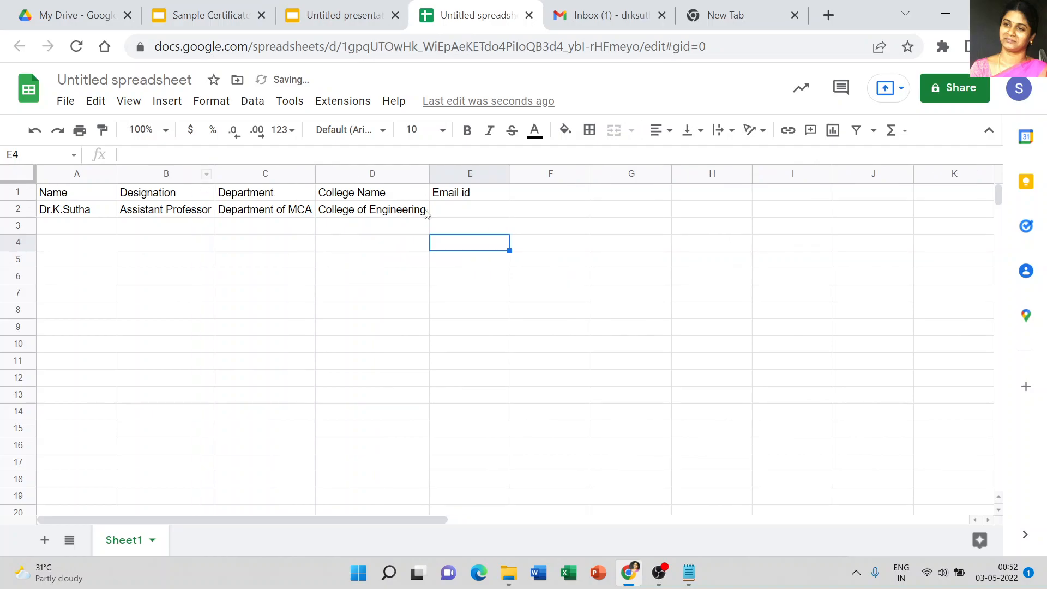
Step: Enter the participant's e-mail address under Email id and fit that column's width to its contents
left_click(457, 212)
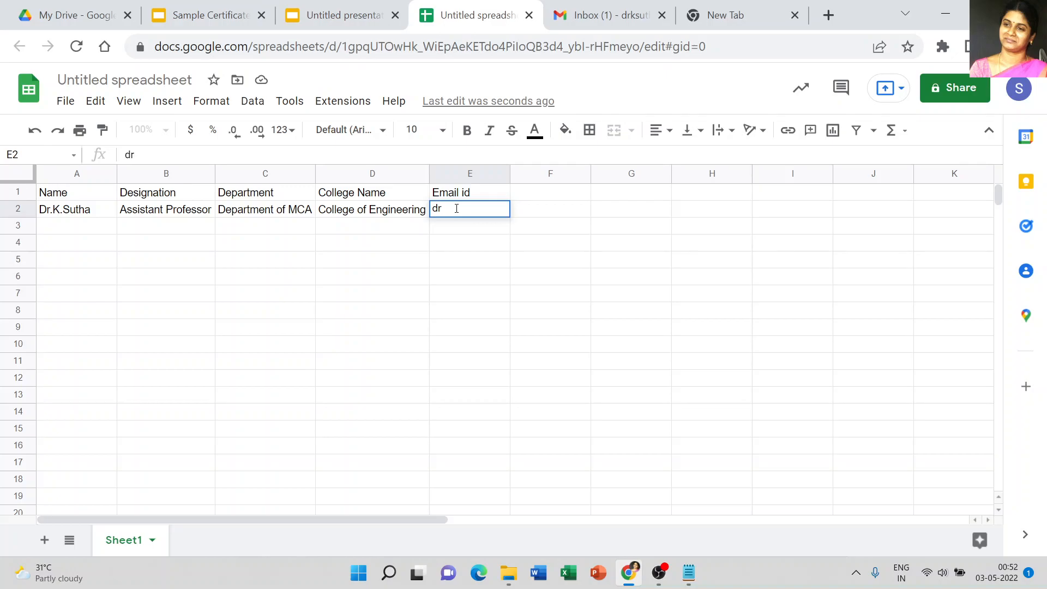
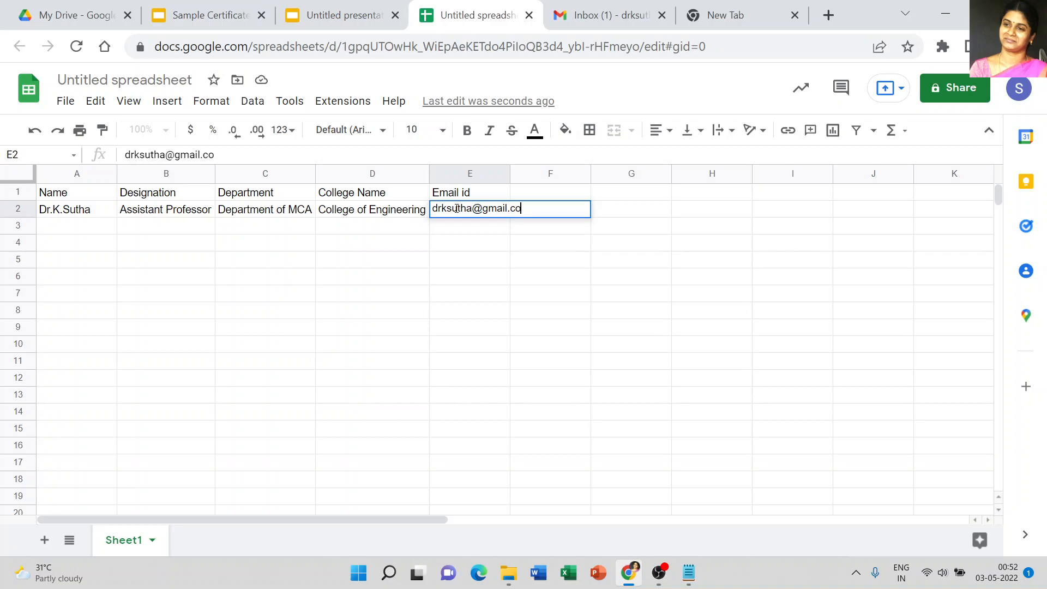
left_click(485, 271)
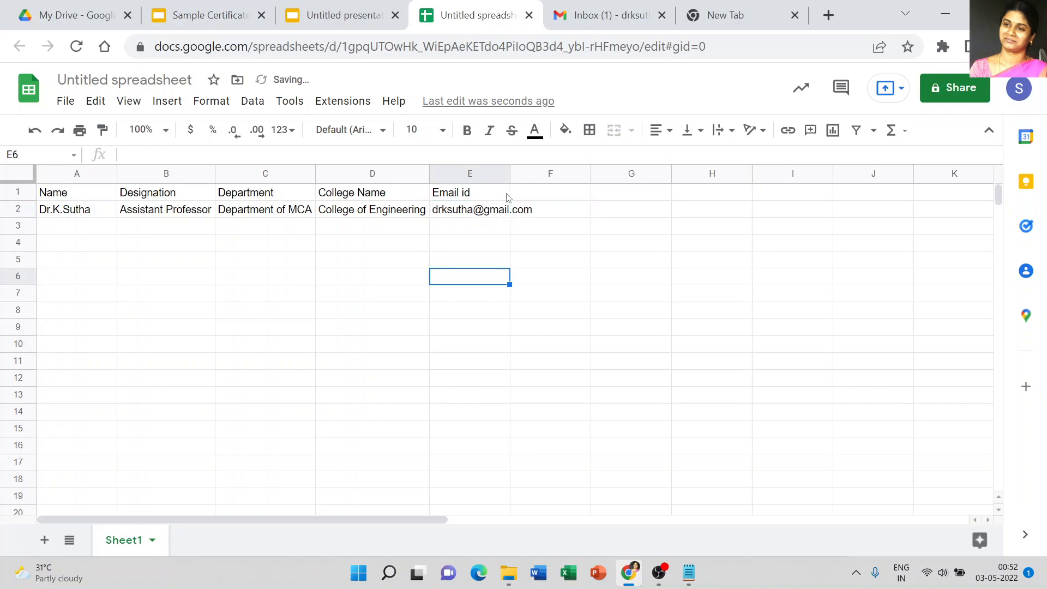
double_click(509, 172)
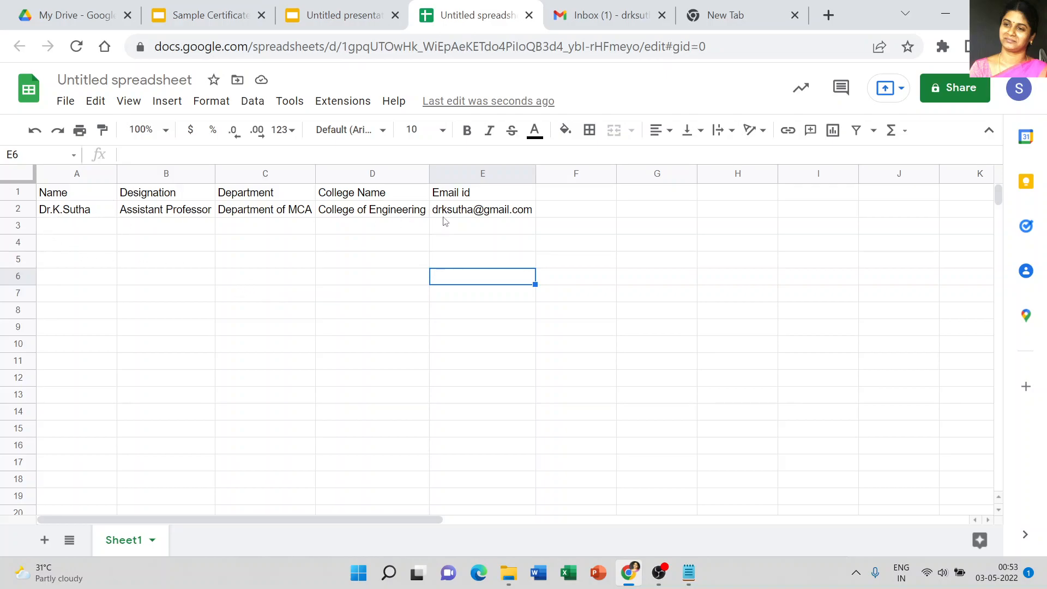
Step: Launch the Autocrat add-on from the spreadsheet's extensions
mouse_move(445, 221)
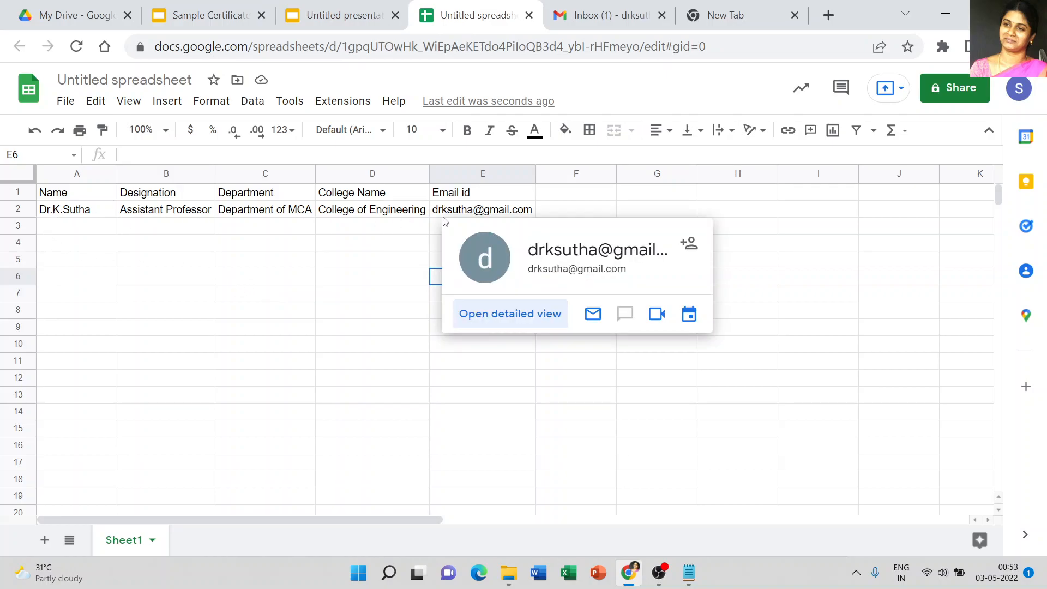
left_click(340, 103)
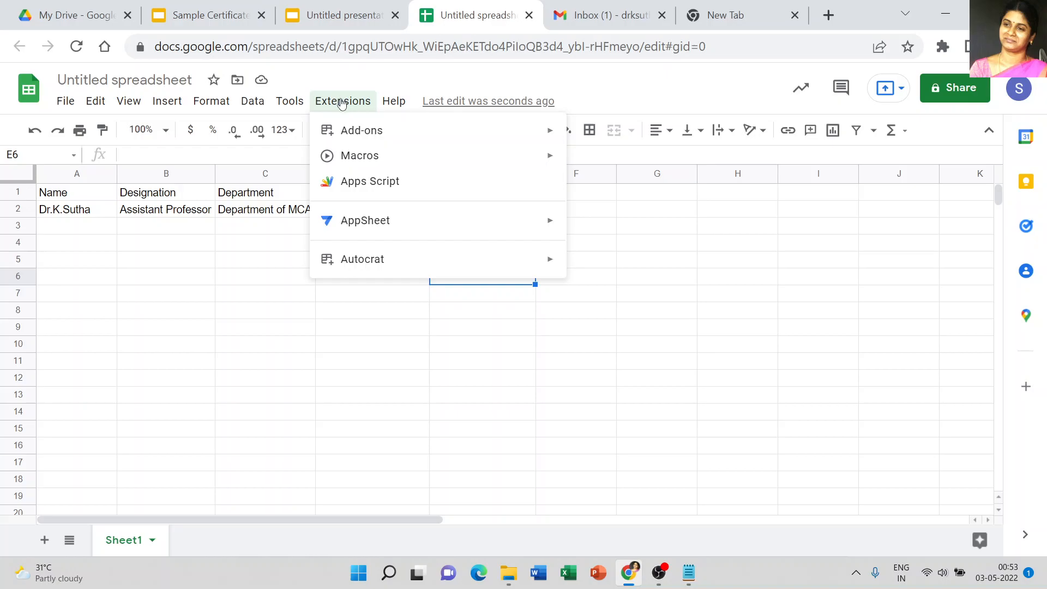
mouse_move(370, 261)
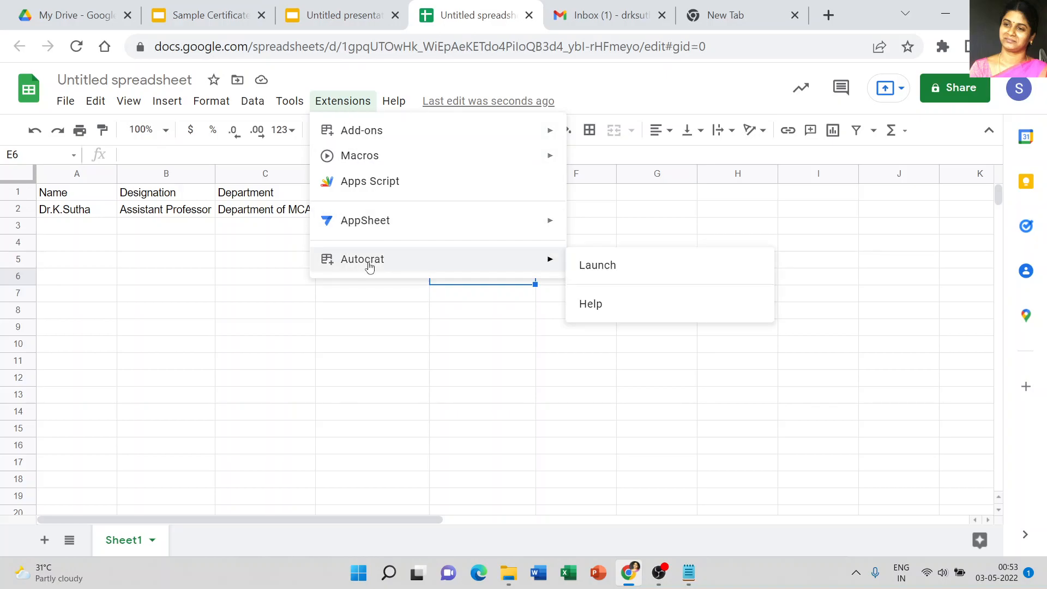
left_click(613, 267)
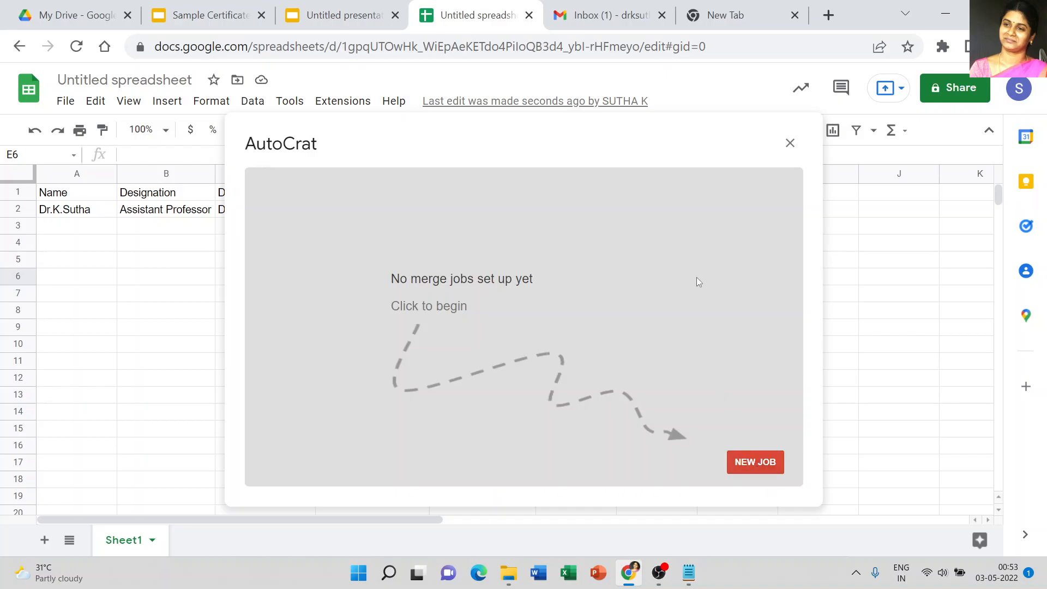
Step: Start a new Autocrat merge job named FDP Certificate and move on to template selection
left_click(752, 461)
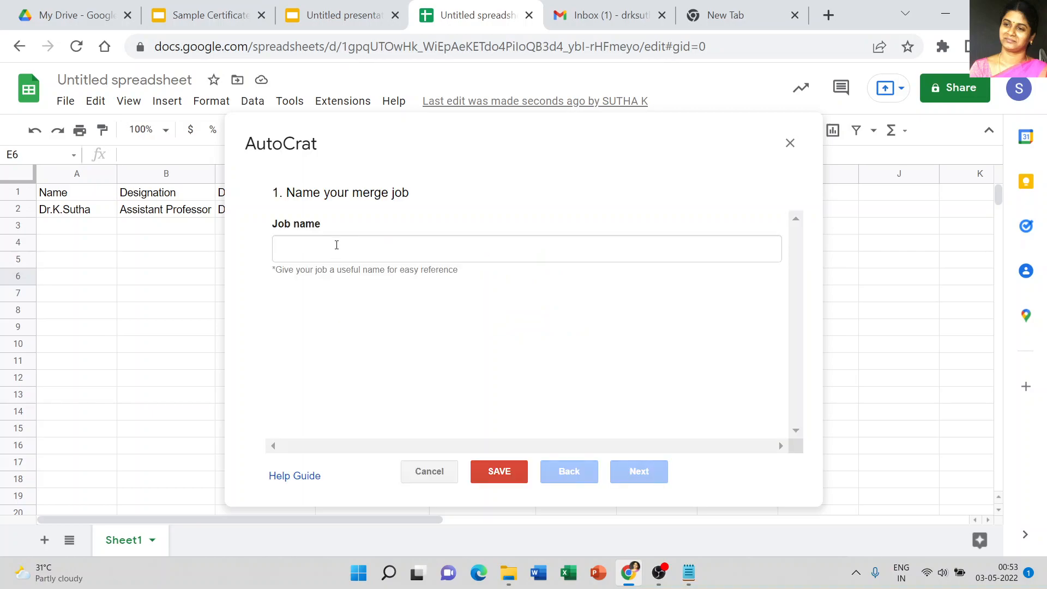
left_click(336, 245)
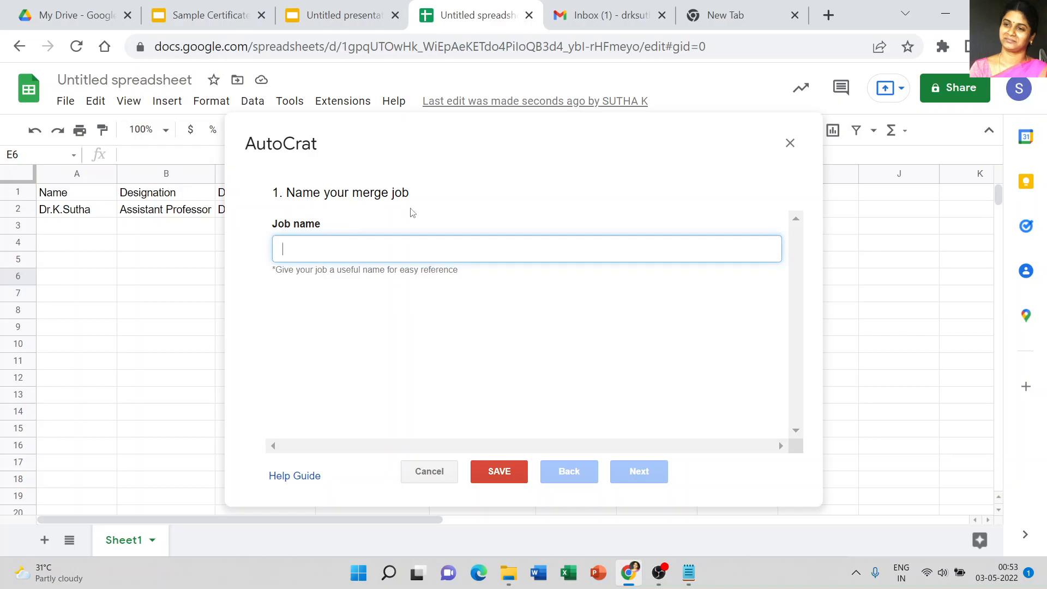
type("FDP")
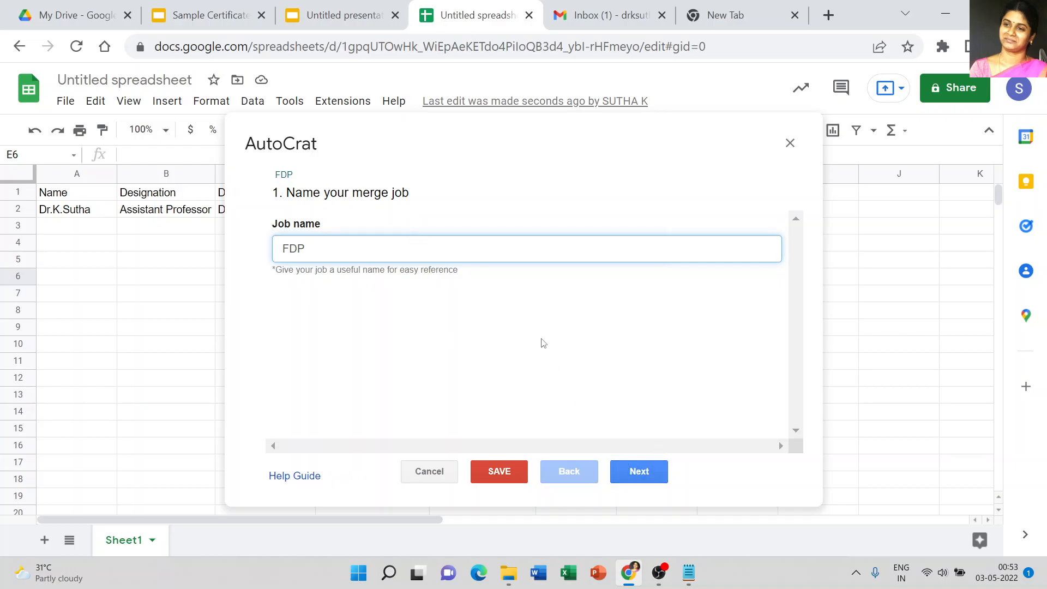
type("Certificate")
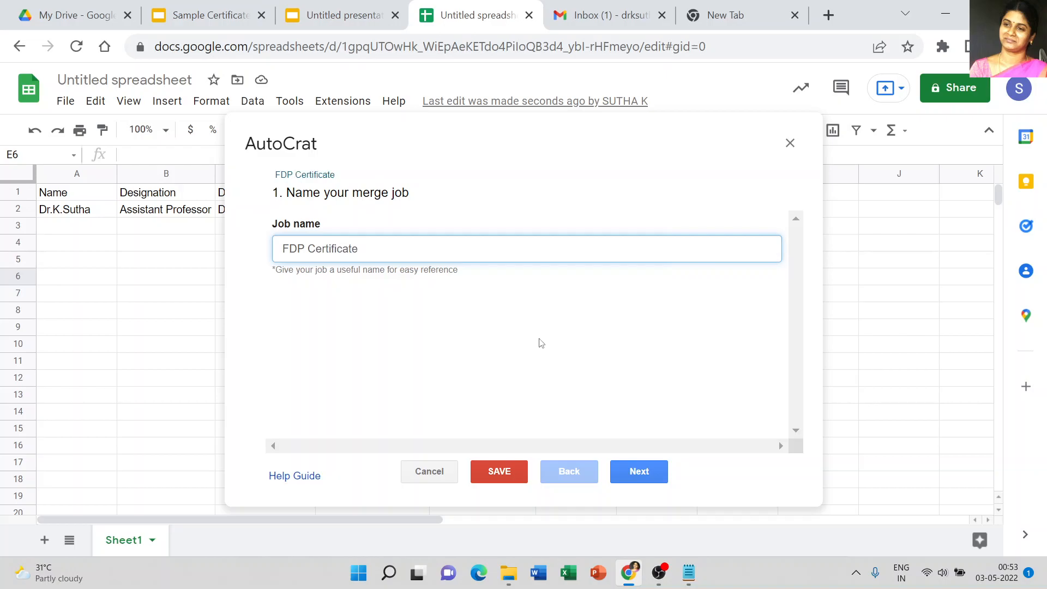
left_click(494, 328)
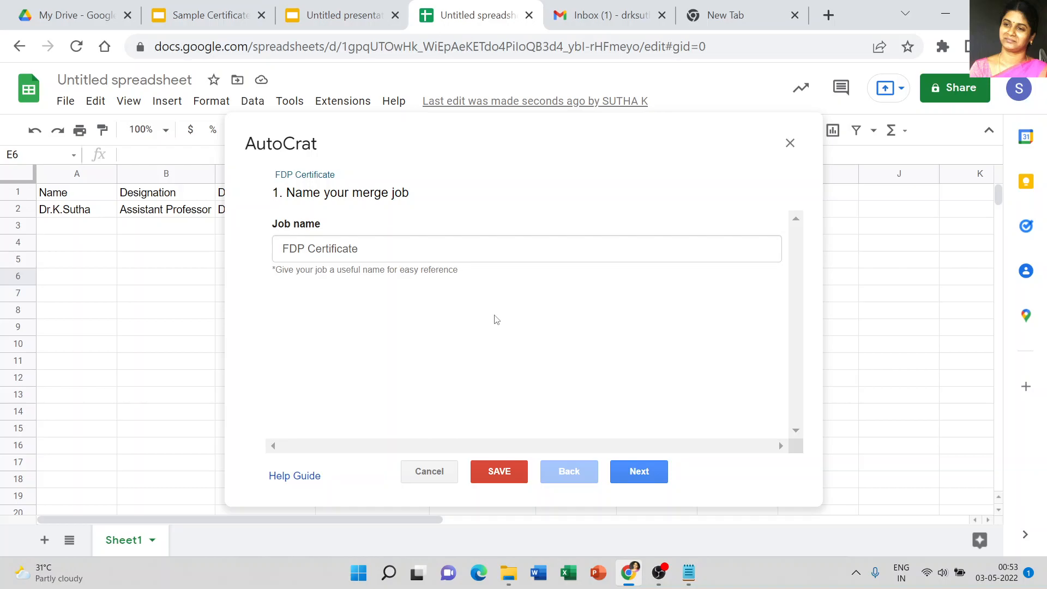
left_click(643, 473)
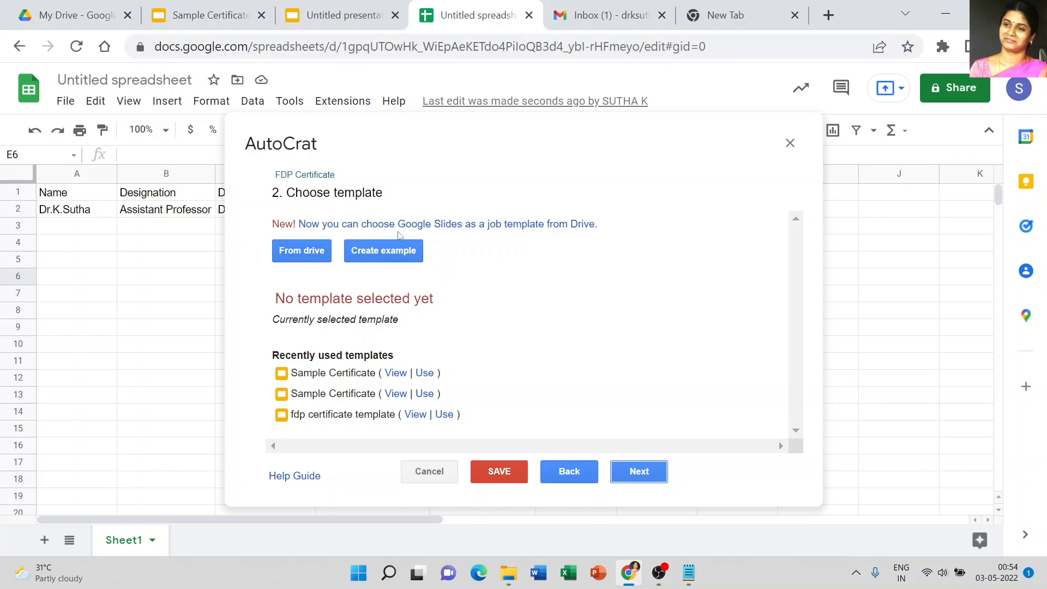
Step: Choose the Untitled presentation certificate from Drive as the job template and continue
left_click(304, 252)
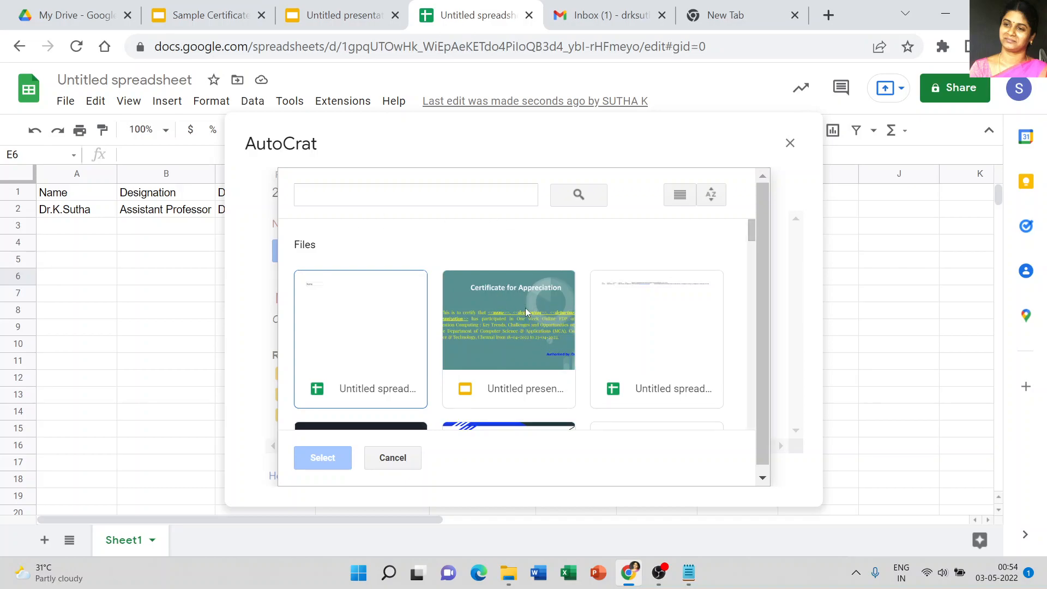
left_click(518, 303)
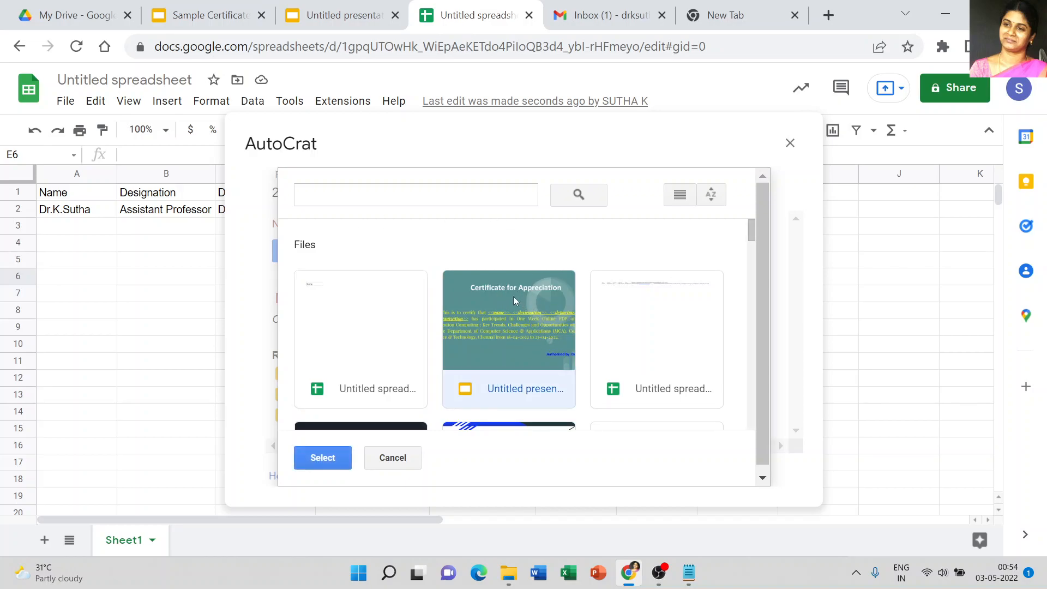
left_click(315, 463)
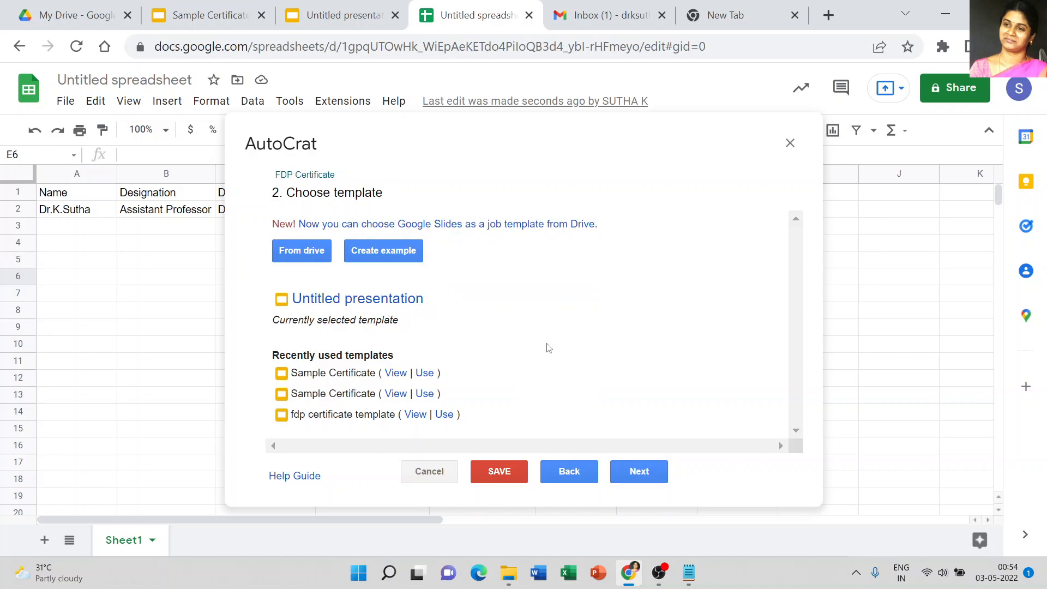
left_click(659, 472)
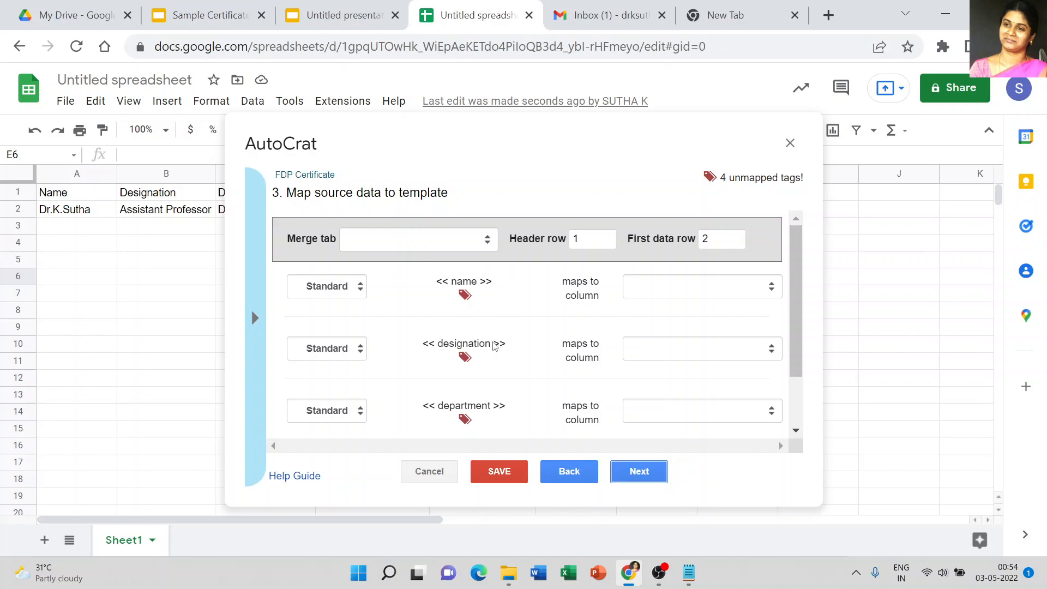
Step: Select Sheet1 as the merge tab and map the name tag to the Name column
left_click(372, 240)
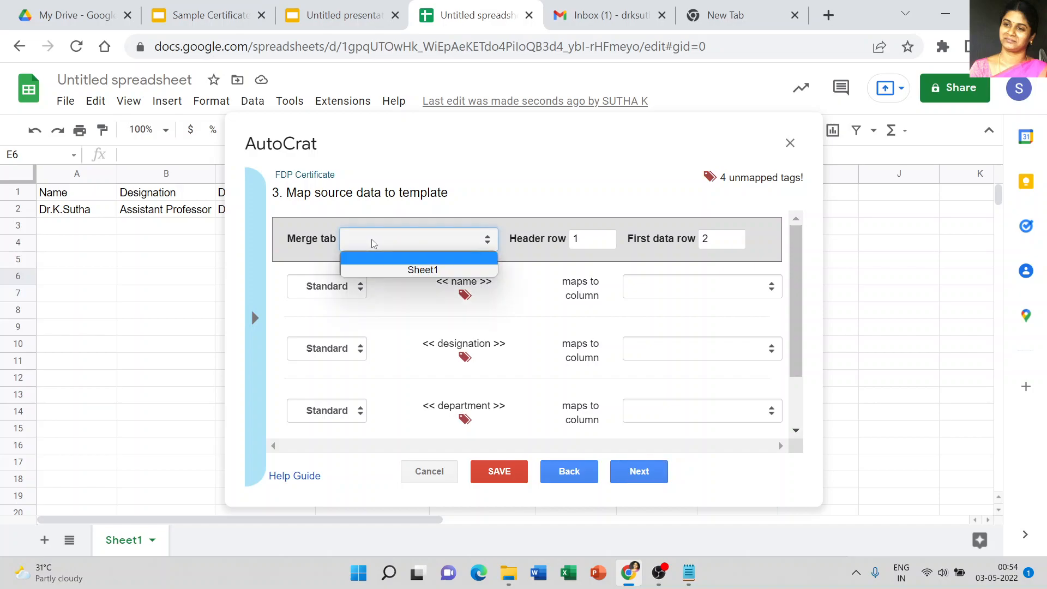
left_click(385, 269)
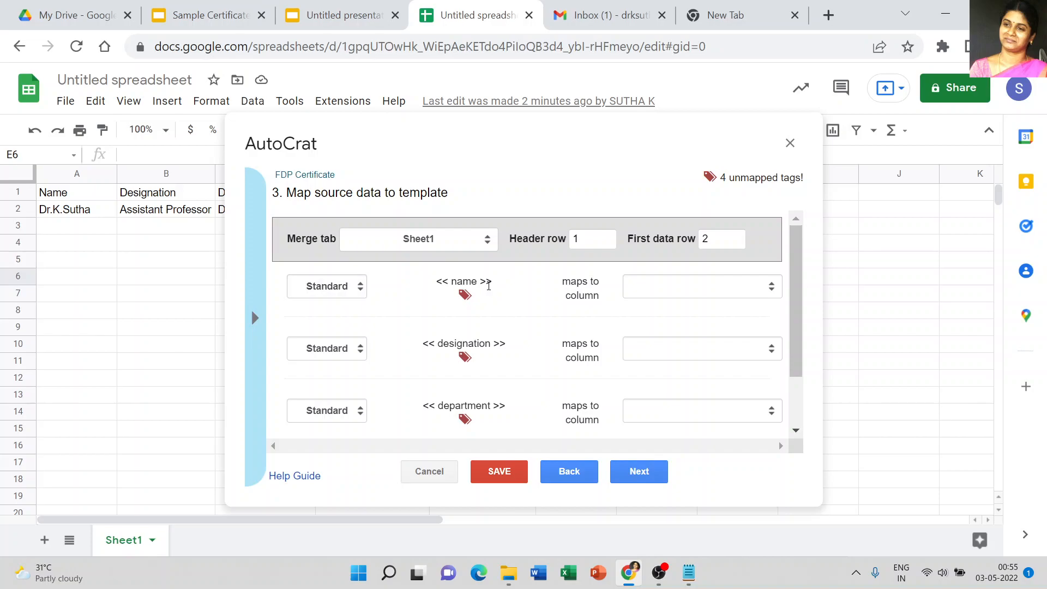
left_click(685, 287)
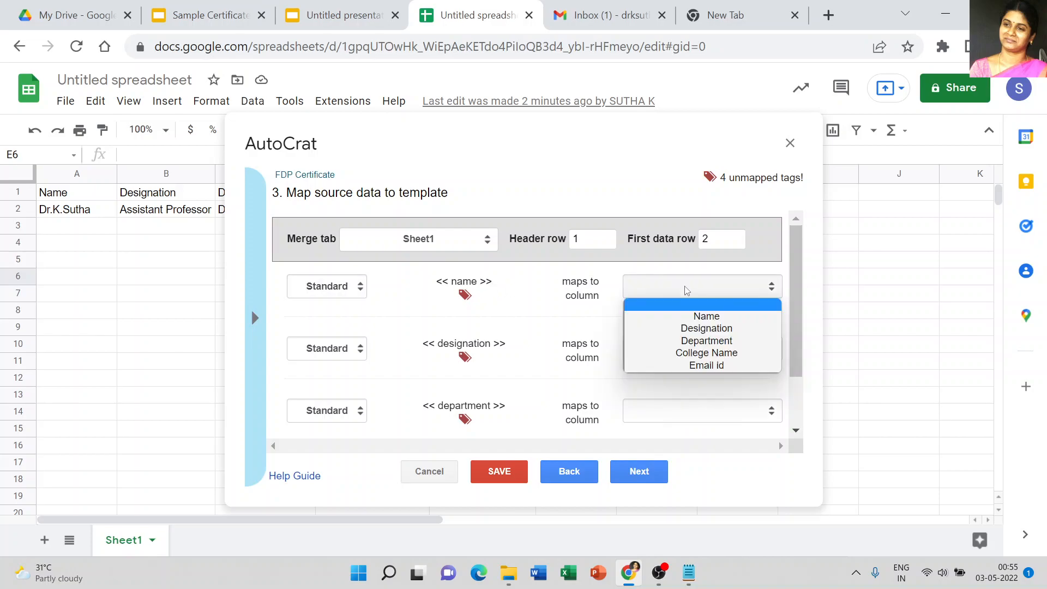
left_click(698, 318)
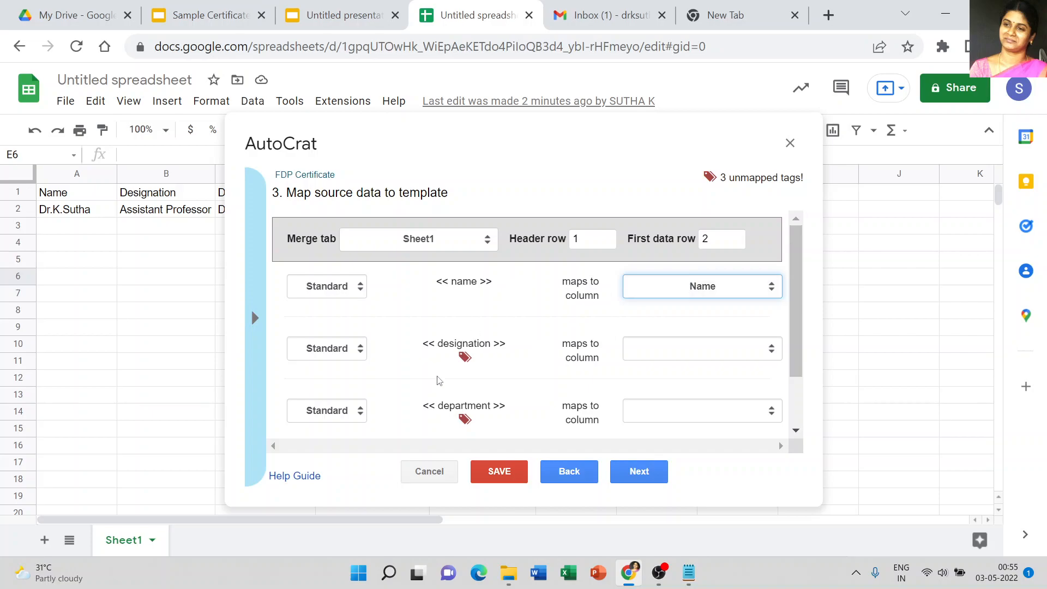
Step: Map the designation, department and organization tags to the Designation, Department and College Name columns, then continue
left_click(667, 351)
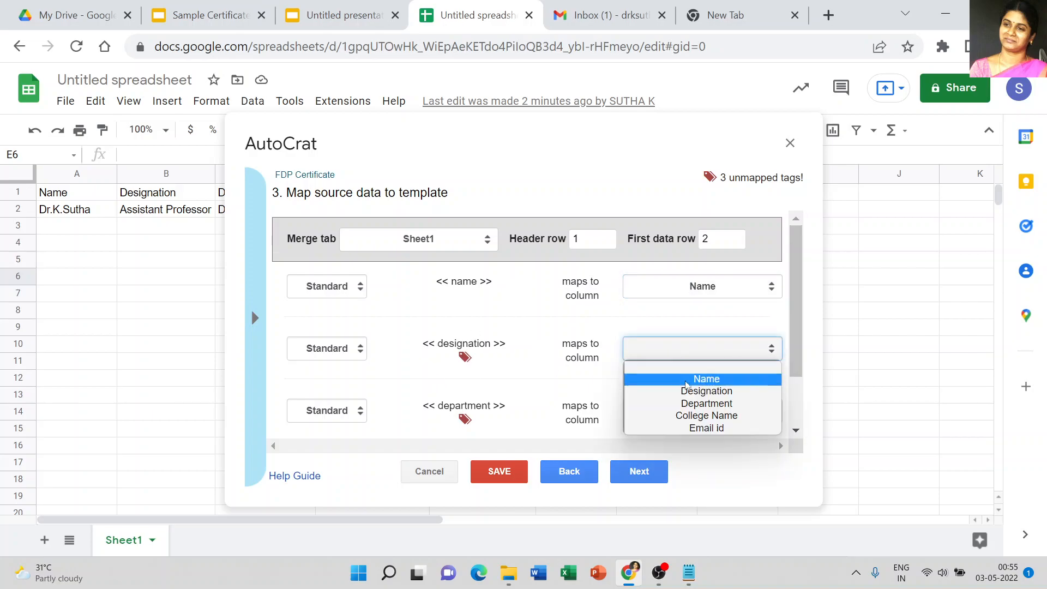
left_click(688, 391)
left_click_drag(794, 316, 794, 368)
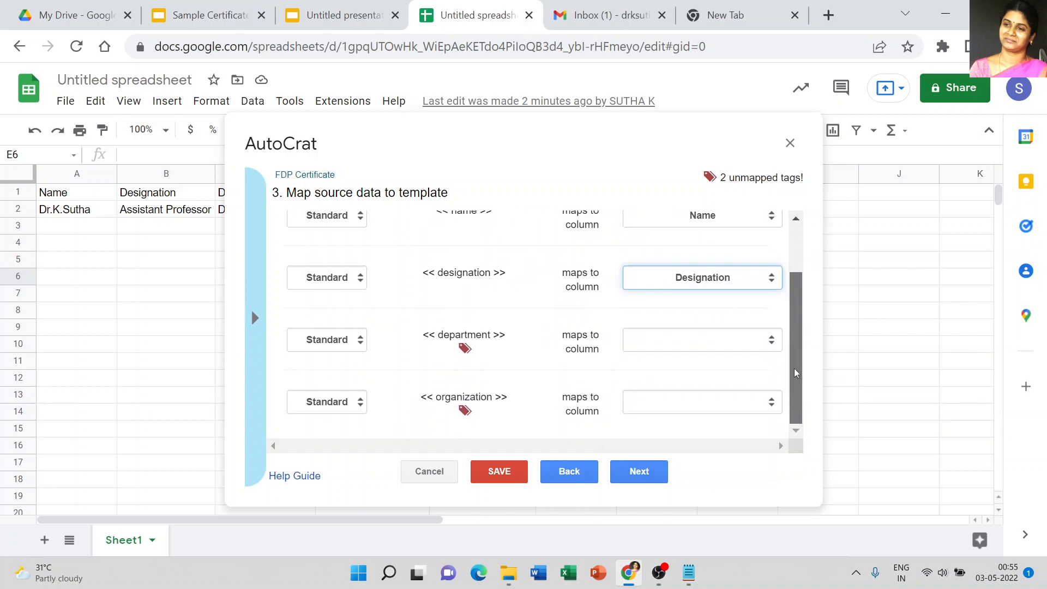
left_click(716, 341)
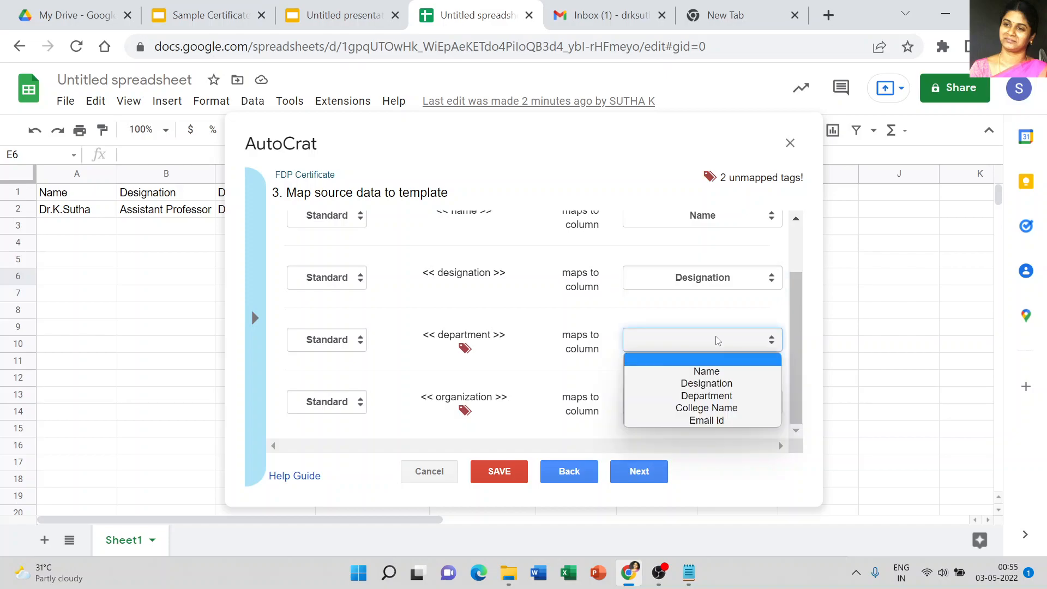
left_click(690, 396)
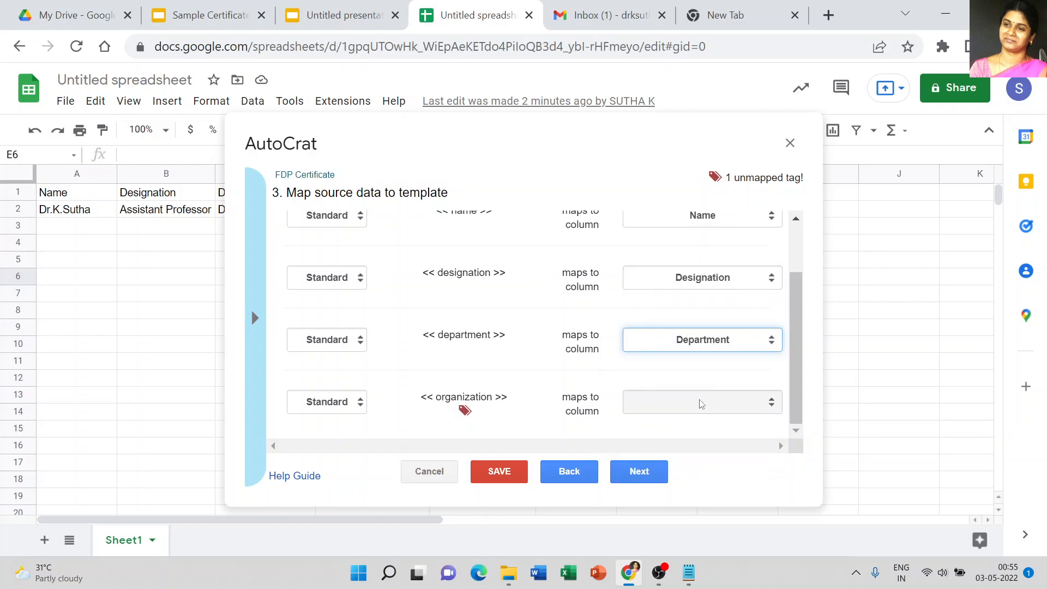
left_click(701, 404)
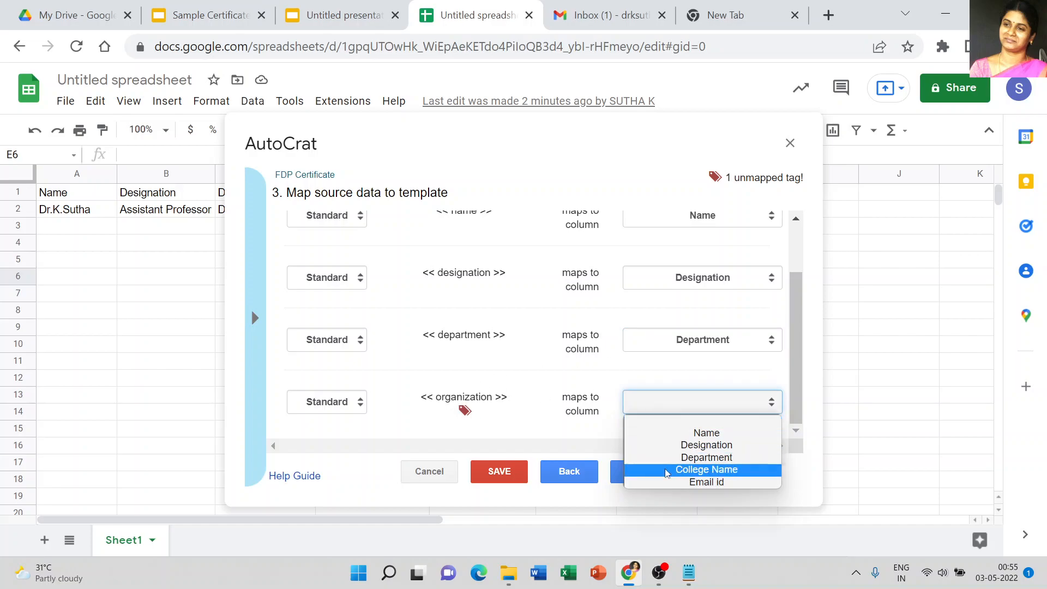
left_click(688, 470)
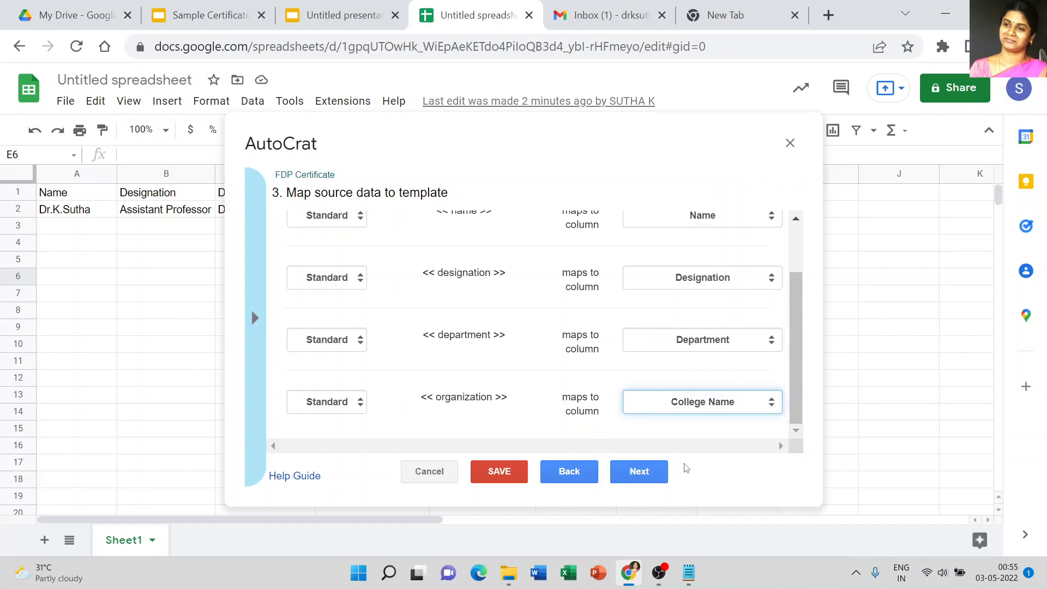
left_click(545, 209)
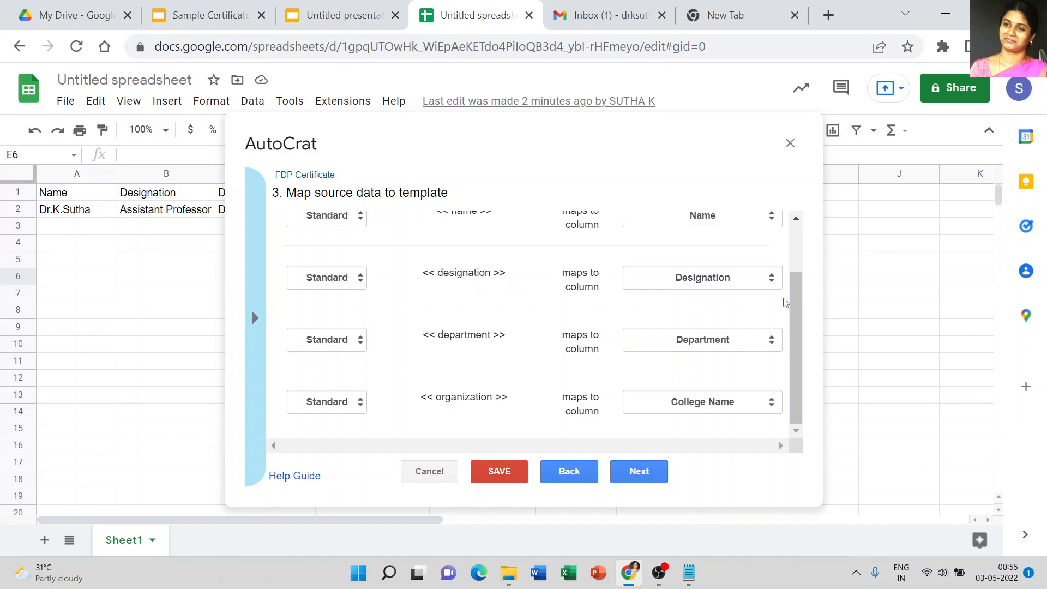
left_click_drag(797, 325, 797, 299)
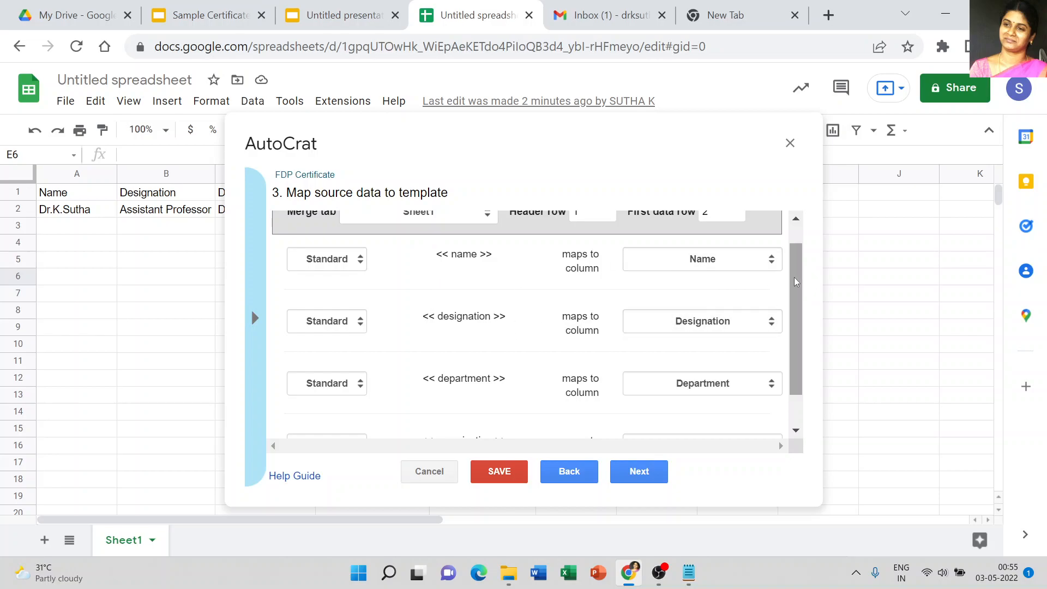
left_click_drag(794, 277, 795, 339)
left_click(636, 472)
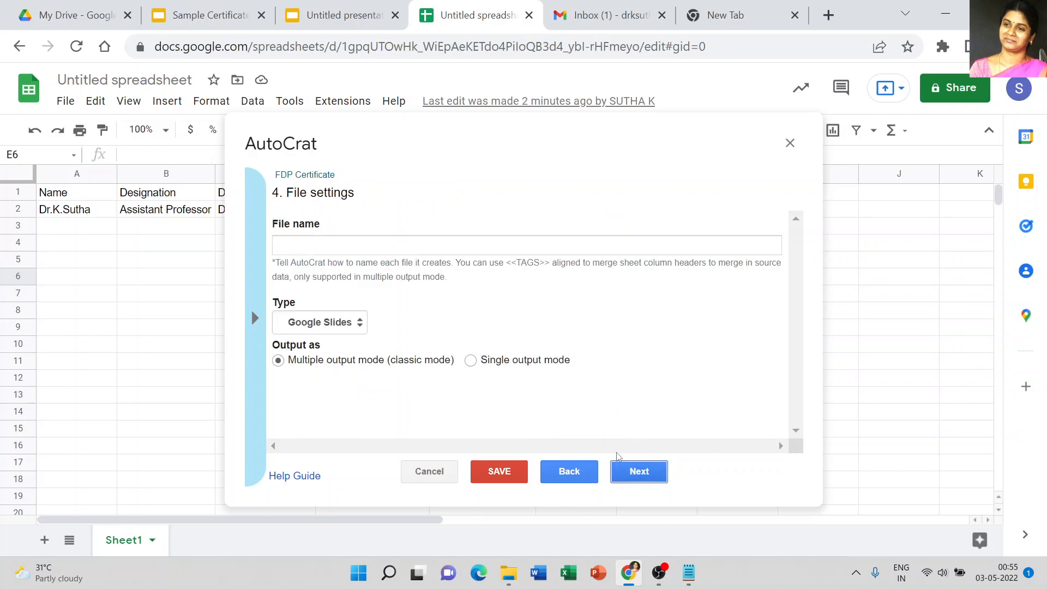
Step: Set the output file name to <<name>> and the file type to PDF, then continue
left_click(322, 242)
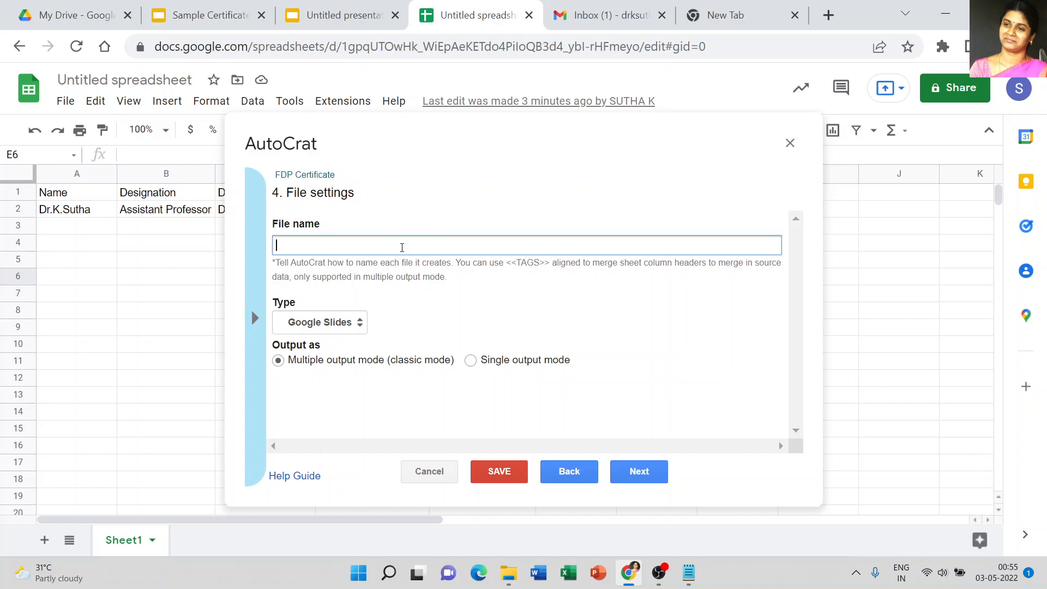
type("<<name>>")
left_click(359, 329)
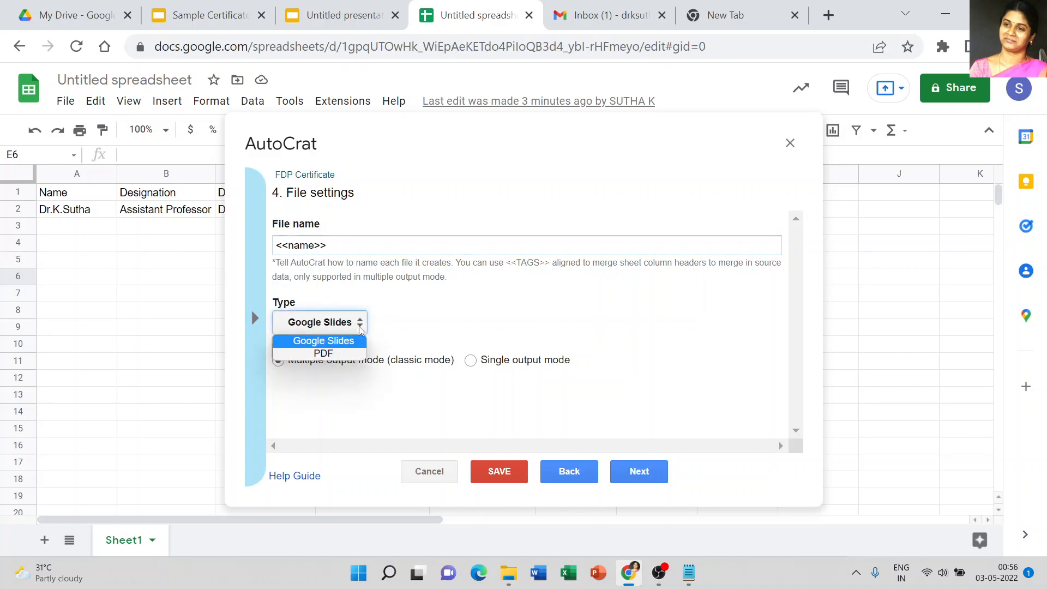
left_click(349, 355)
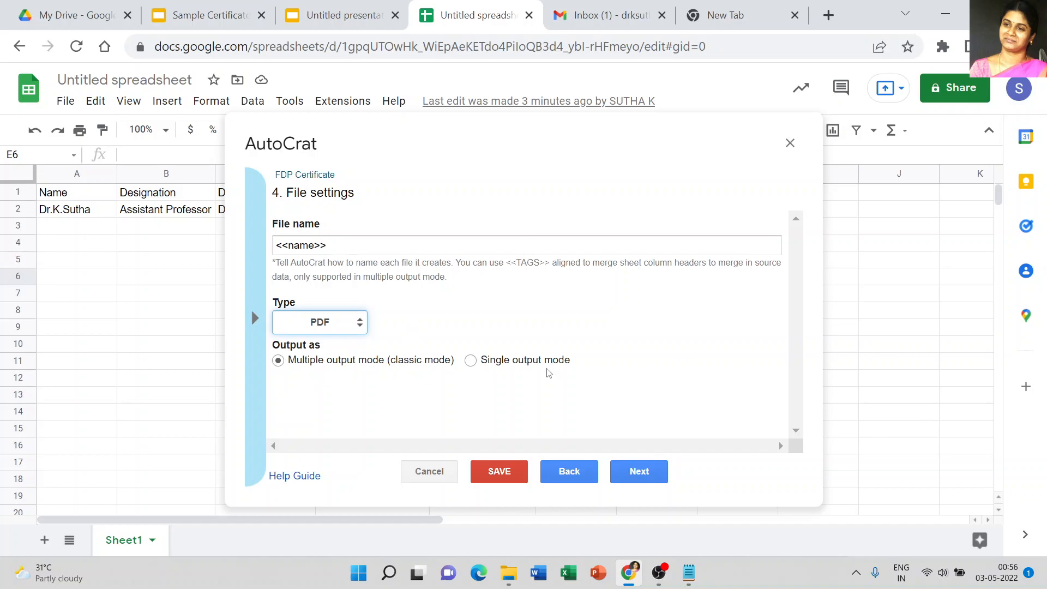
left_click(645, 478)
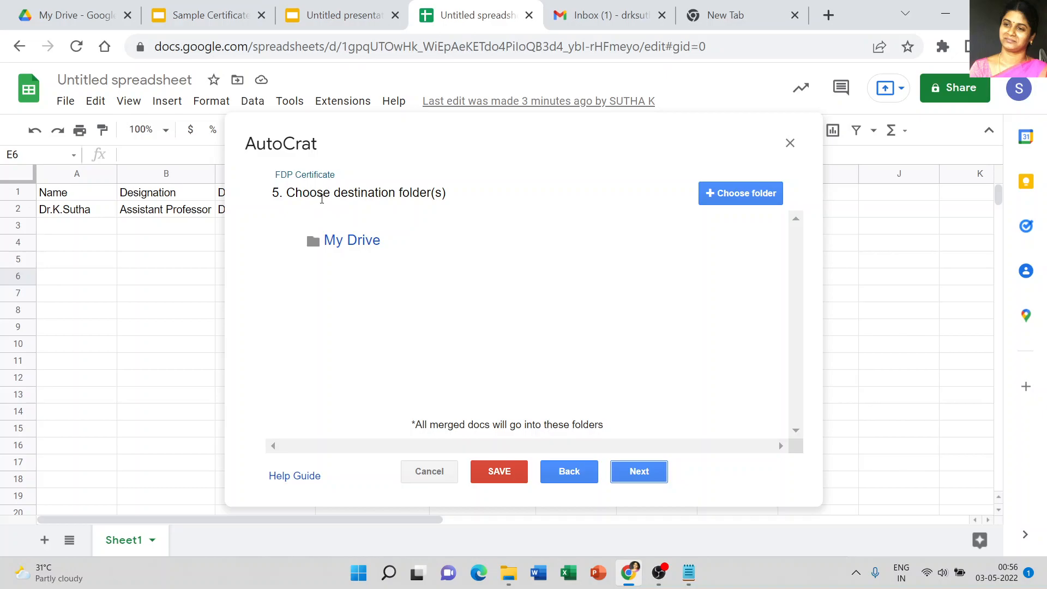
Step: Keep My Drive as the destination folder and skip the optional folder reference and merge condition steps
mouse_move(615, 248)
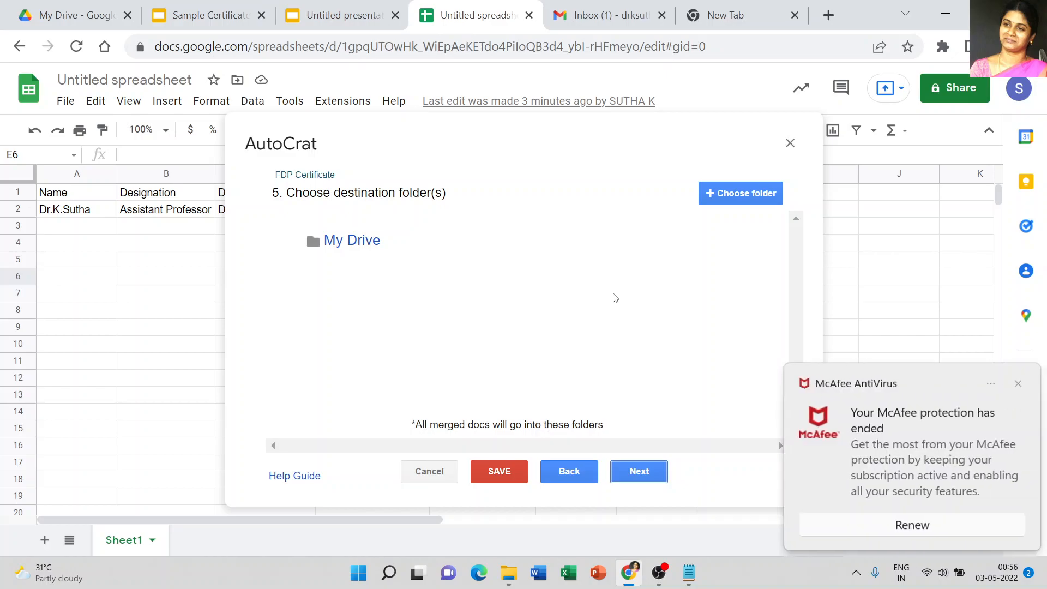
left_click(1017, 385)
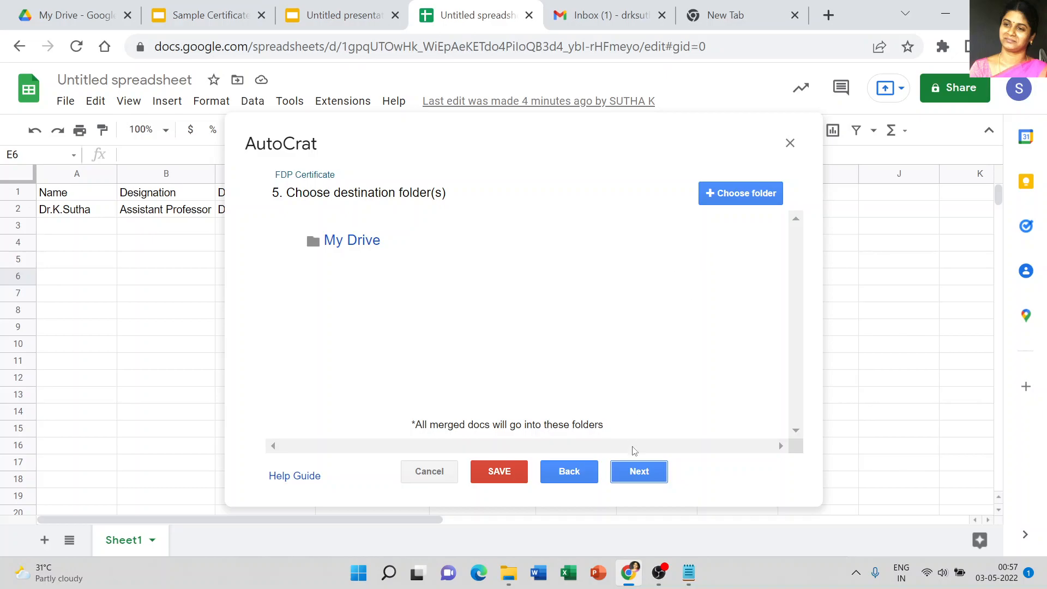
left_click(642, 475)
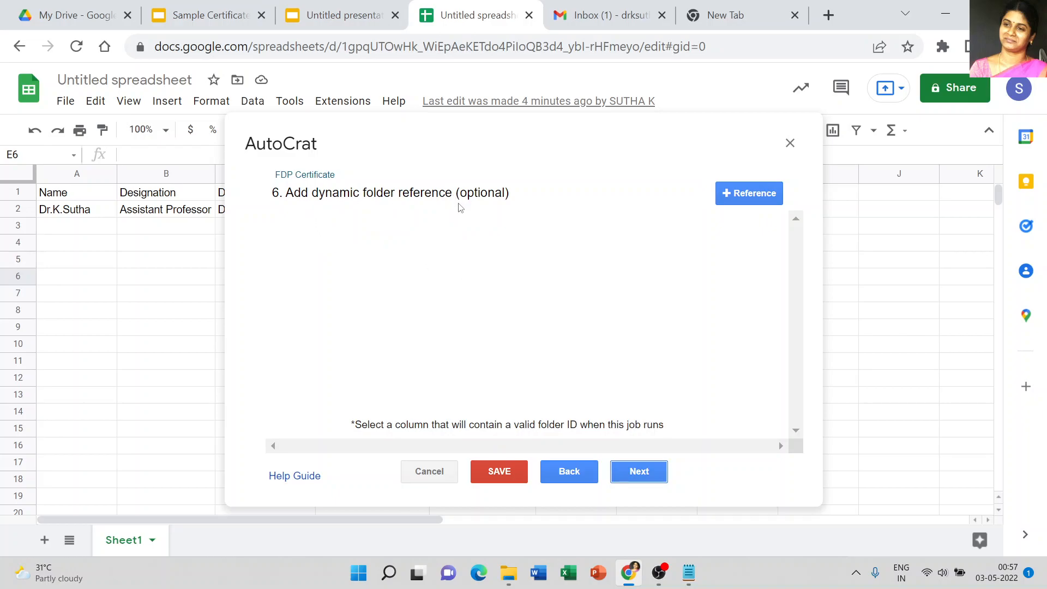
left_click(631, 476)
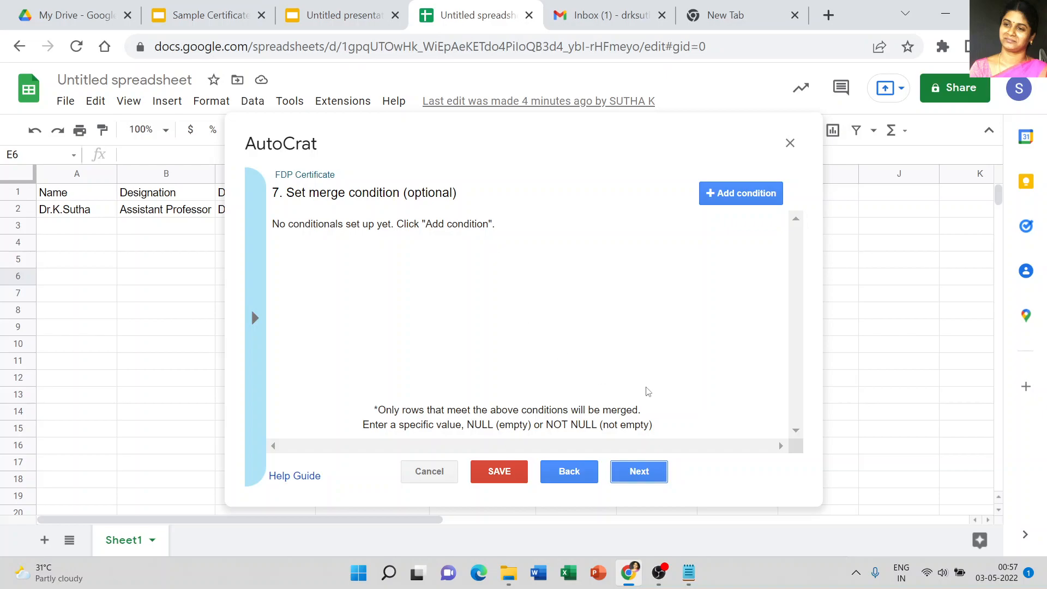
left_click(639, 475)
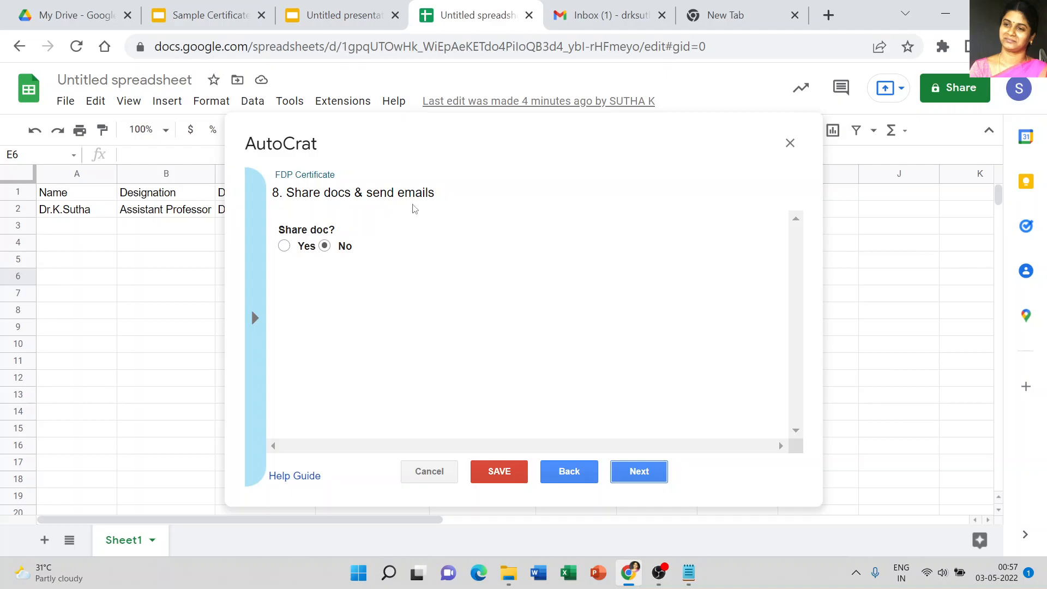
Step: Turn on sharing of the merged certificates and scroll to the email settings
left_click(284, 247)
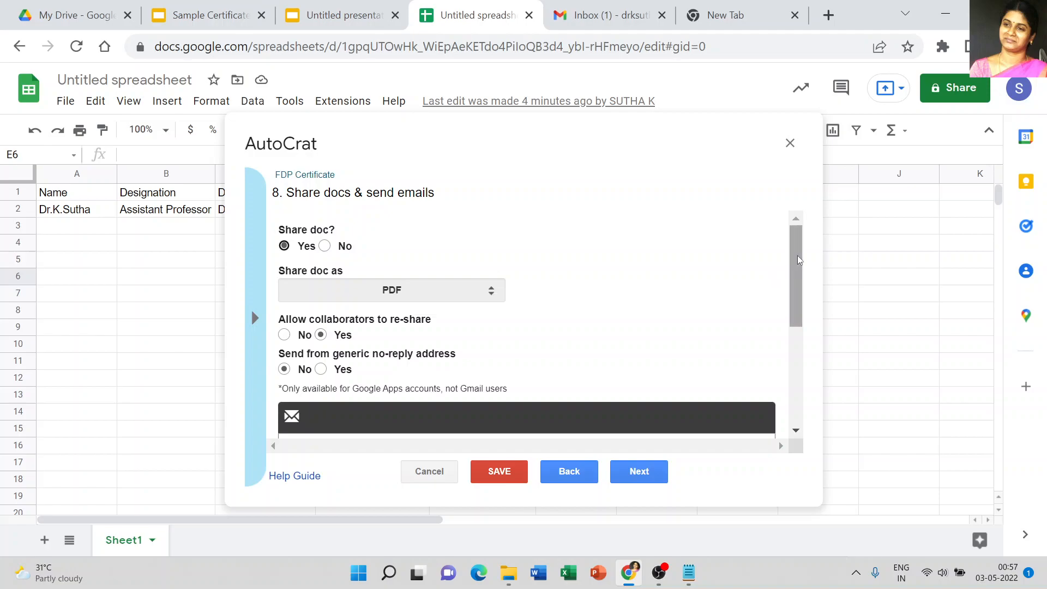
left_click_drag(797, 255, 806, 295)
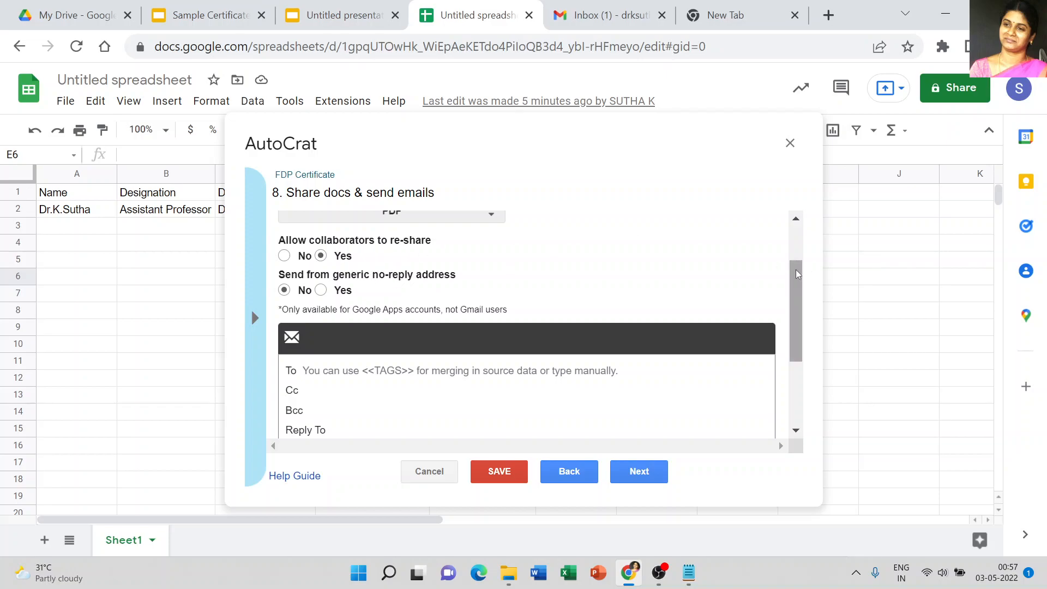
left_click_drag(806, 269, 803, 325)
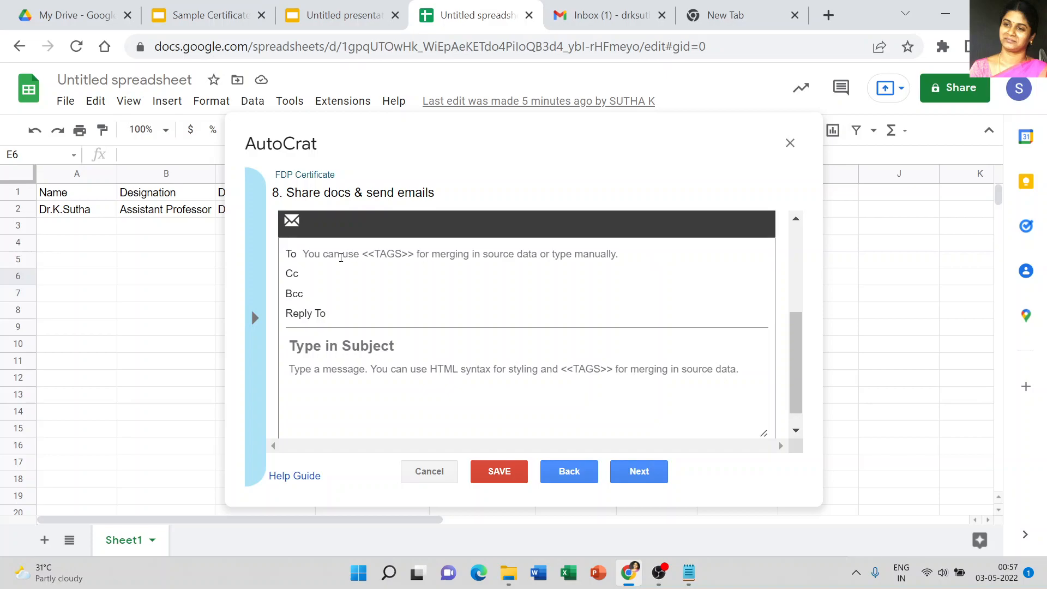
Step: Copy the <<Email id>> tag from the tag list and paste it into the email's To field
left_click(341, 257)
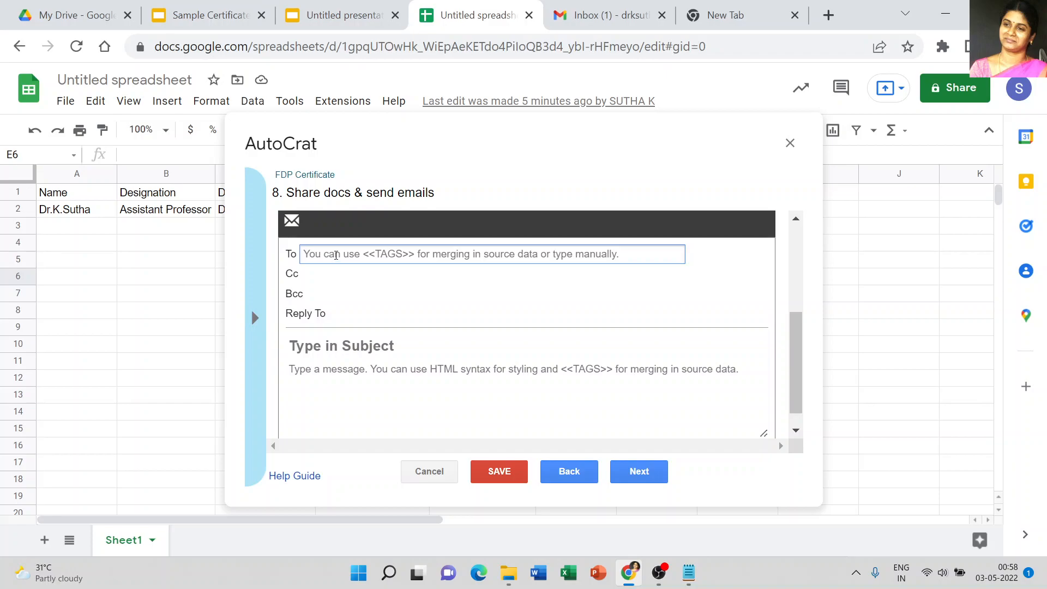
left_click(260, 321)
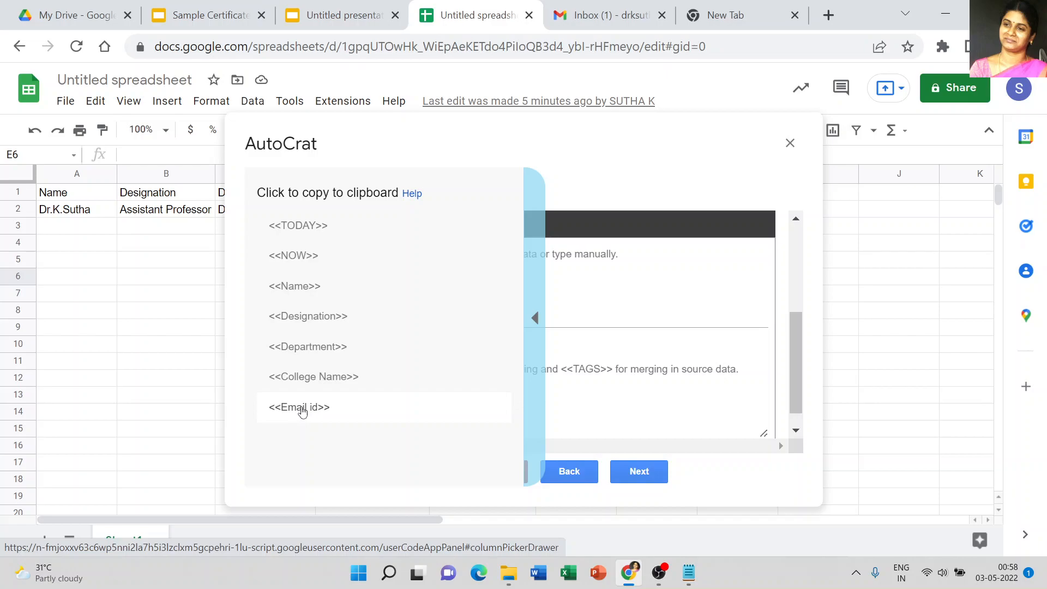
left_click(303, 409)
key("ctrl+c")
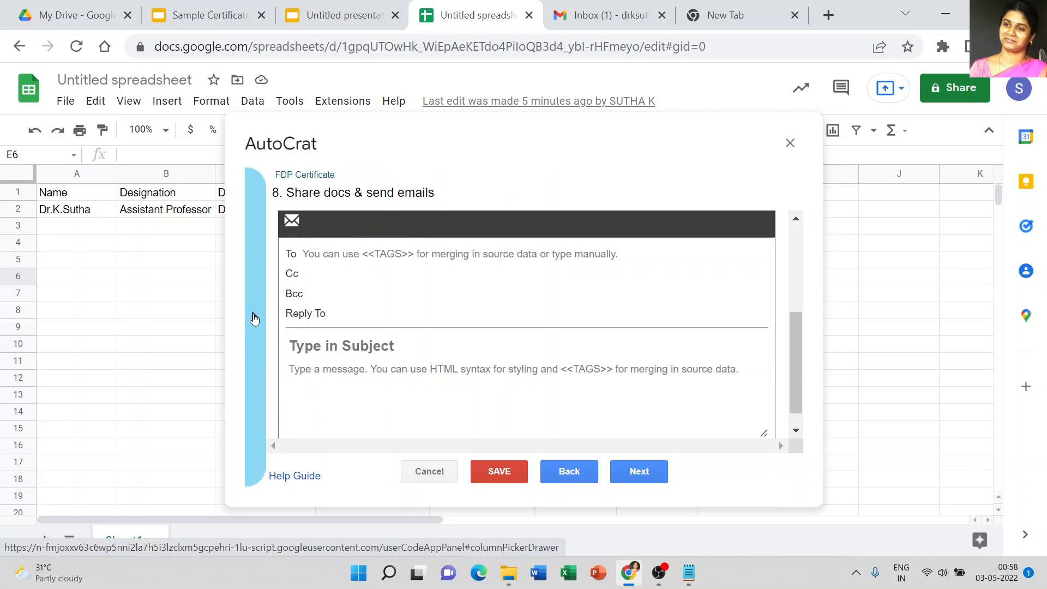
mouse_move(251, 308)
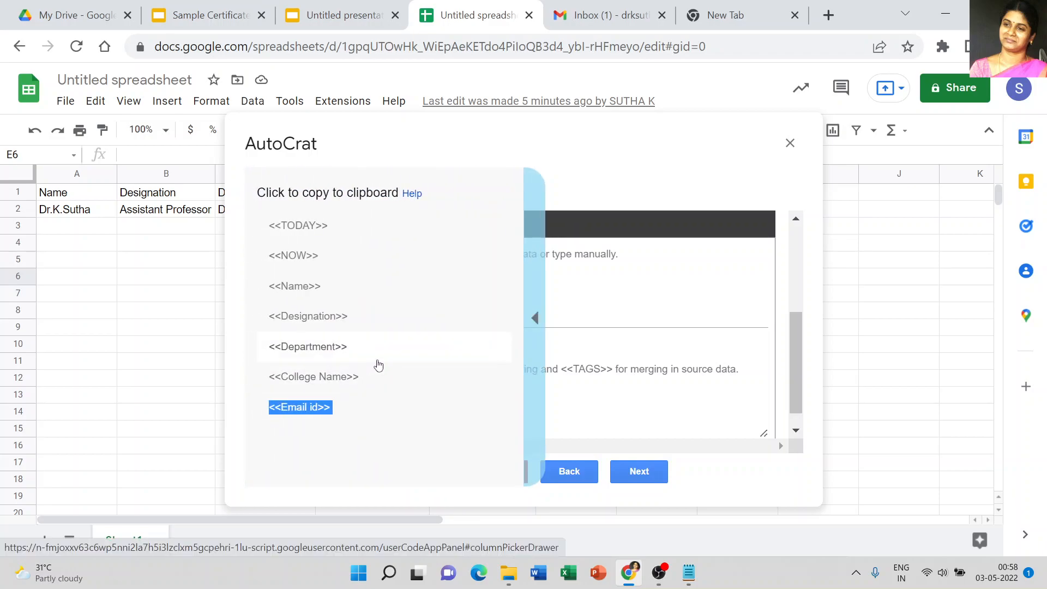
left_click(606, 255)
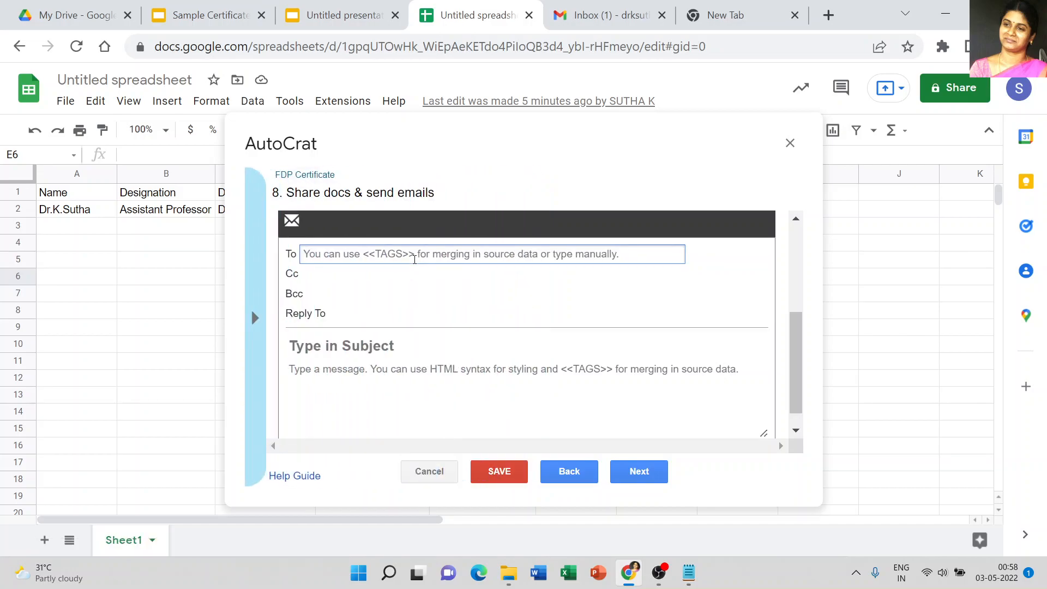
key("ctrl+v")
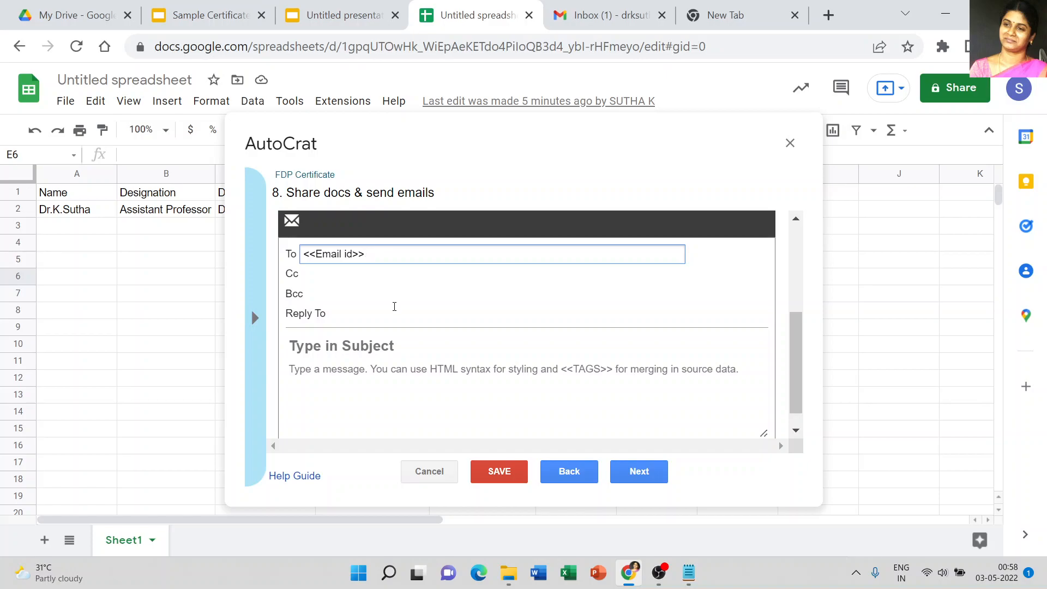
Step: Enter FDP Certificate as the email subject and continue to the job triggers step
left_click(393, 348)
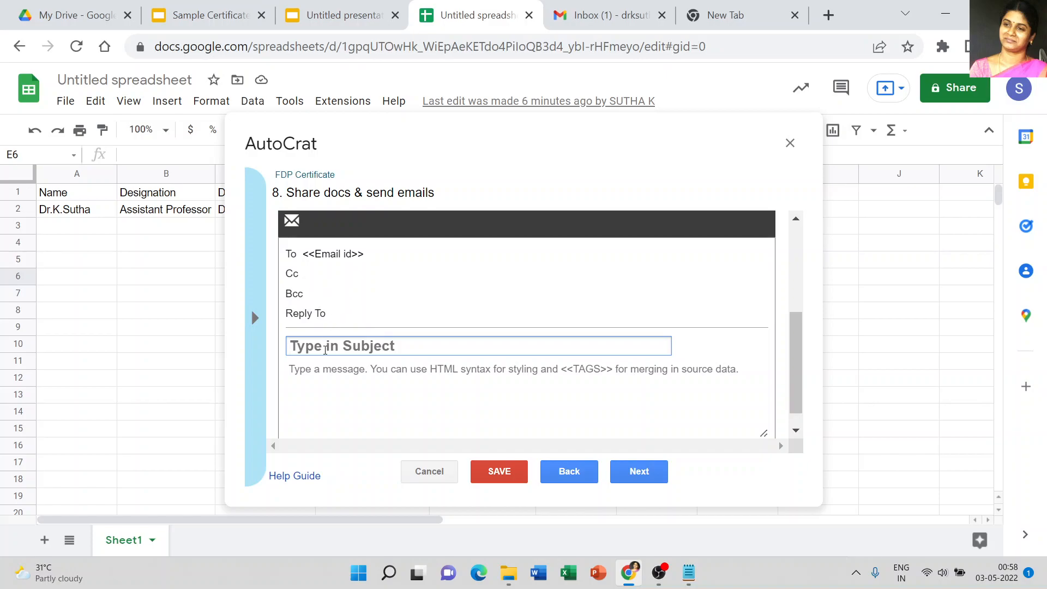
type("FDP ")
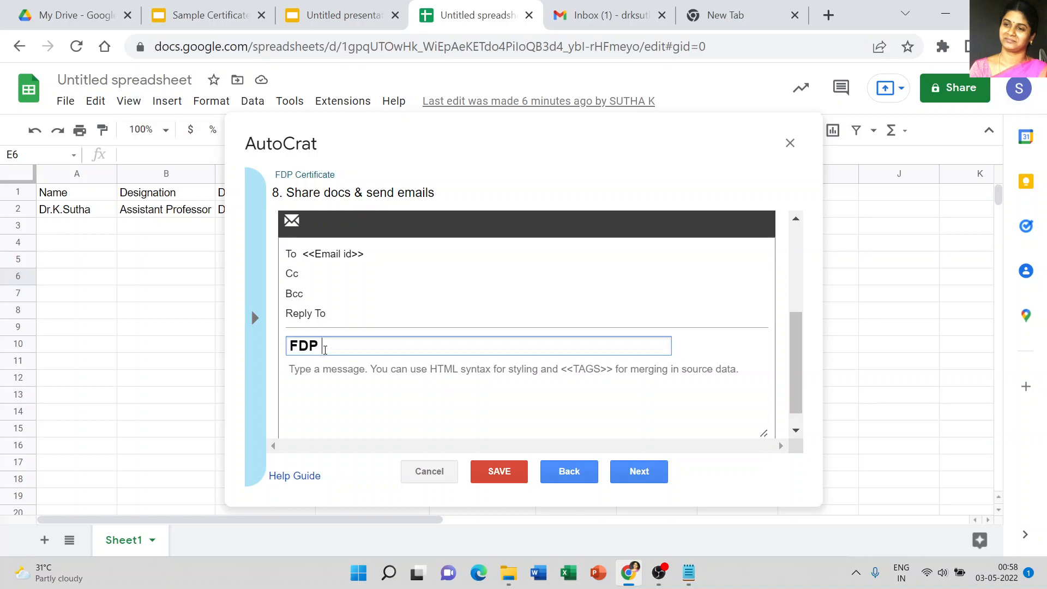
type("Certificate")
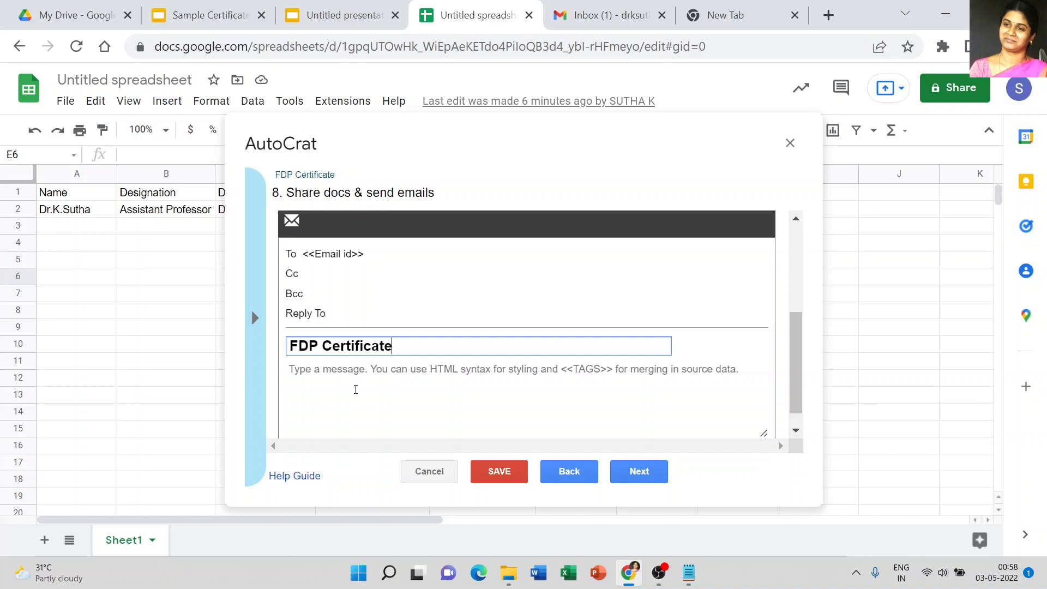
left_click(360, 391)
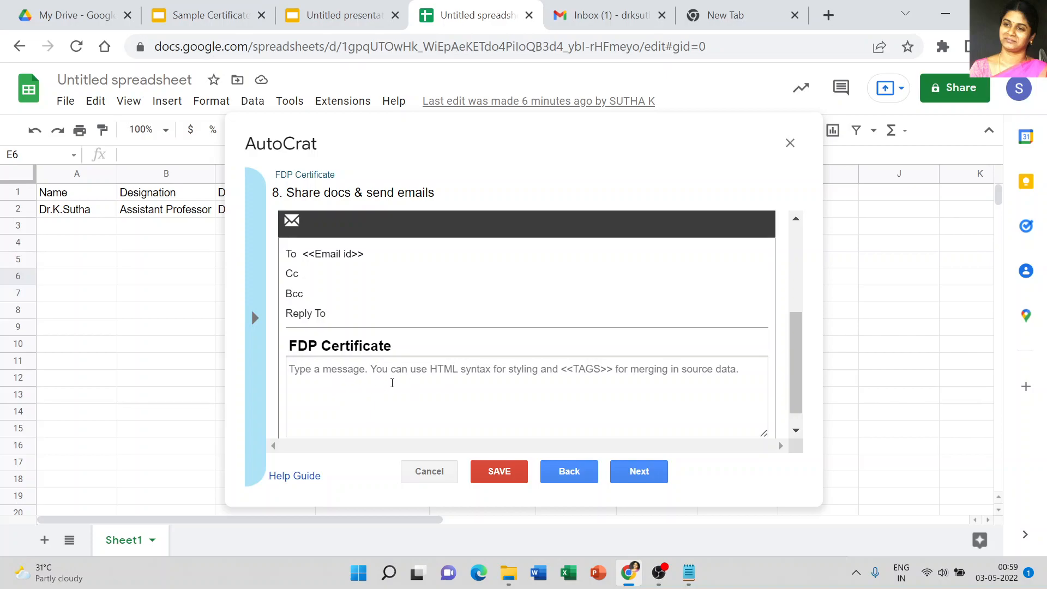
left_click(637, 471)
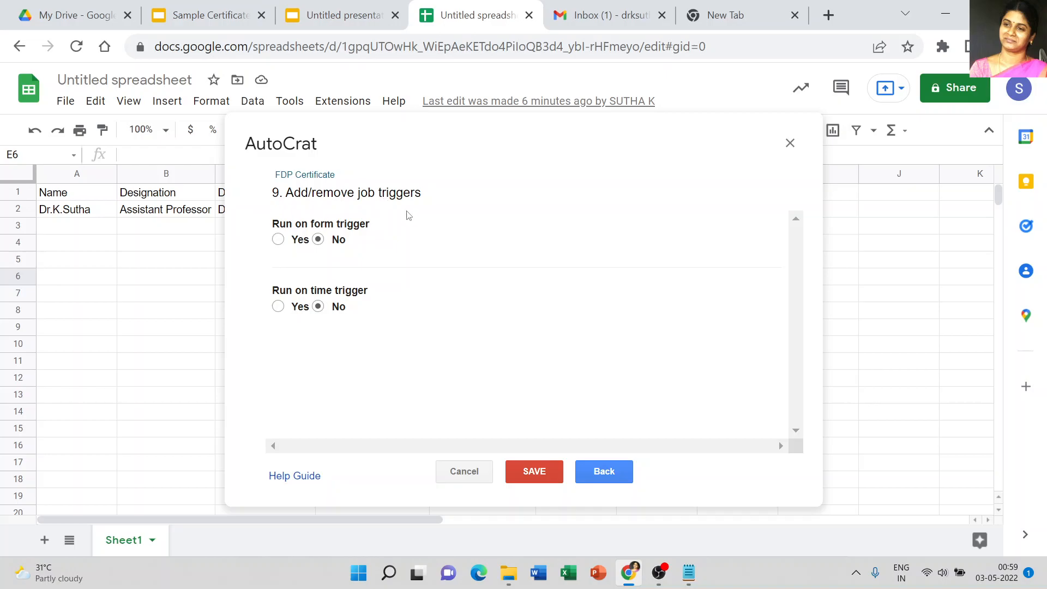
Step: Turn on the run-on-form trigger, confirm enabling triggers for the project, and save the job
left_click(278, 240)
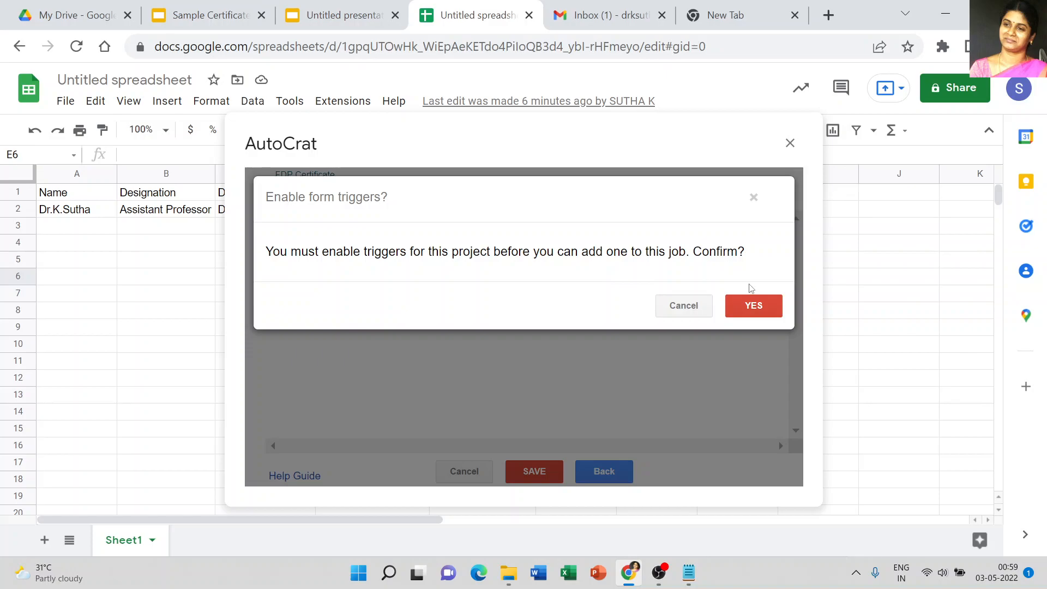
left_click(747, 305)
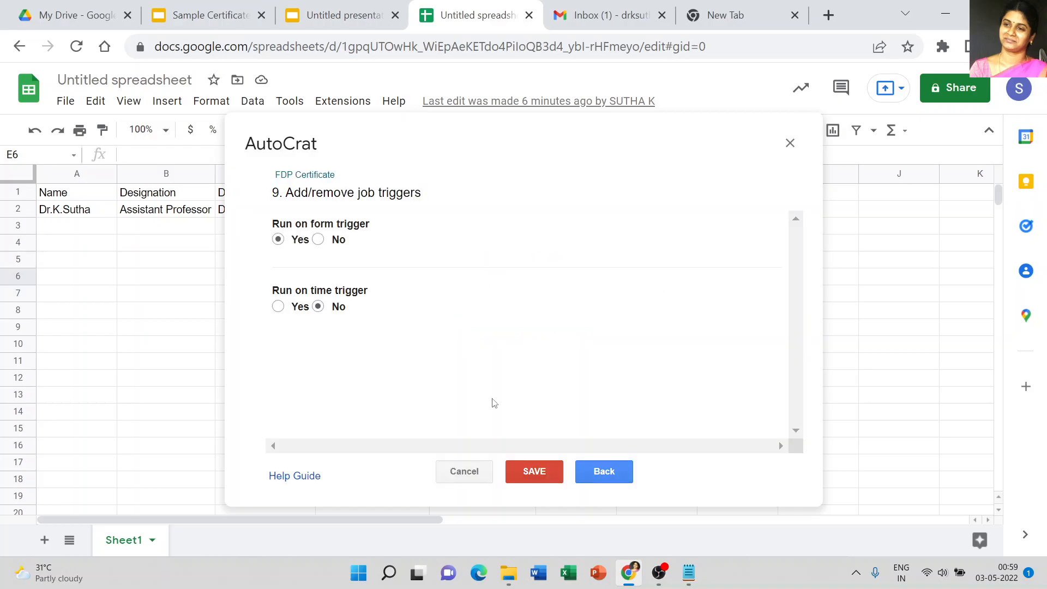
left_click(530, 473)
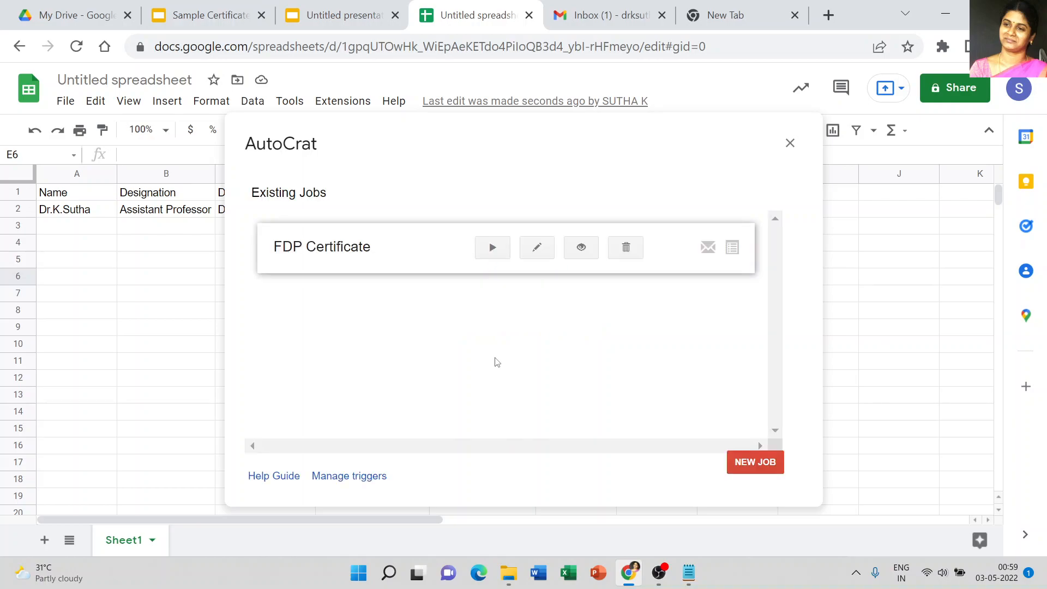
Step: Run the FDP Certificate merge job and close the AutoCrat dialog
left_click(492, 249)
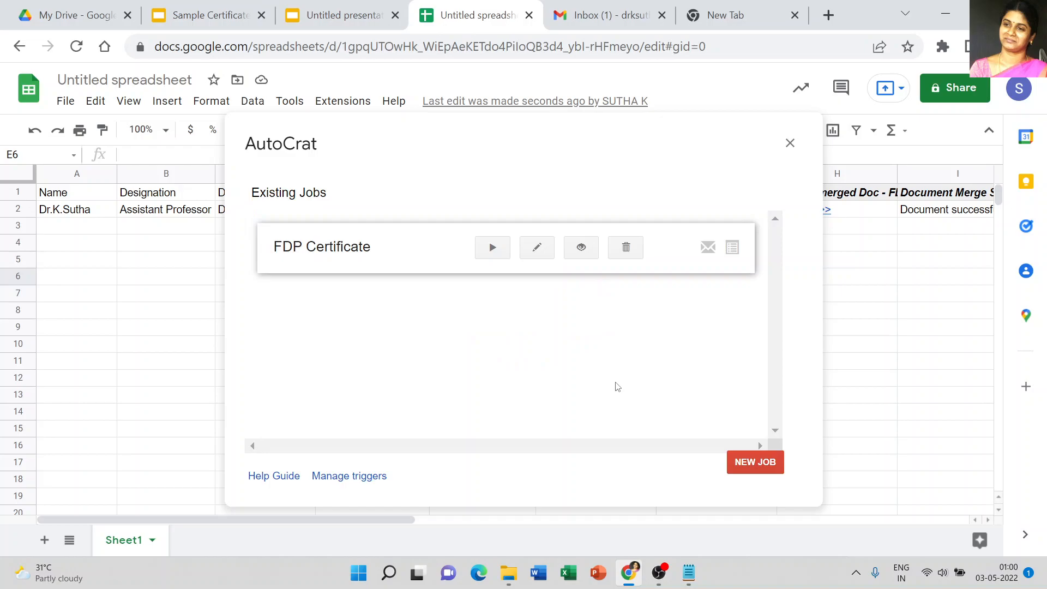
left_click(790, 144)
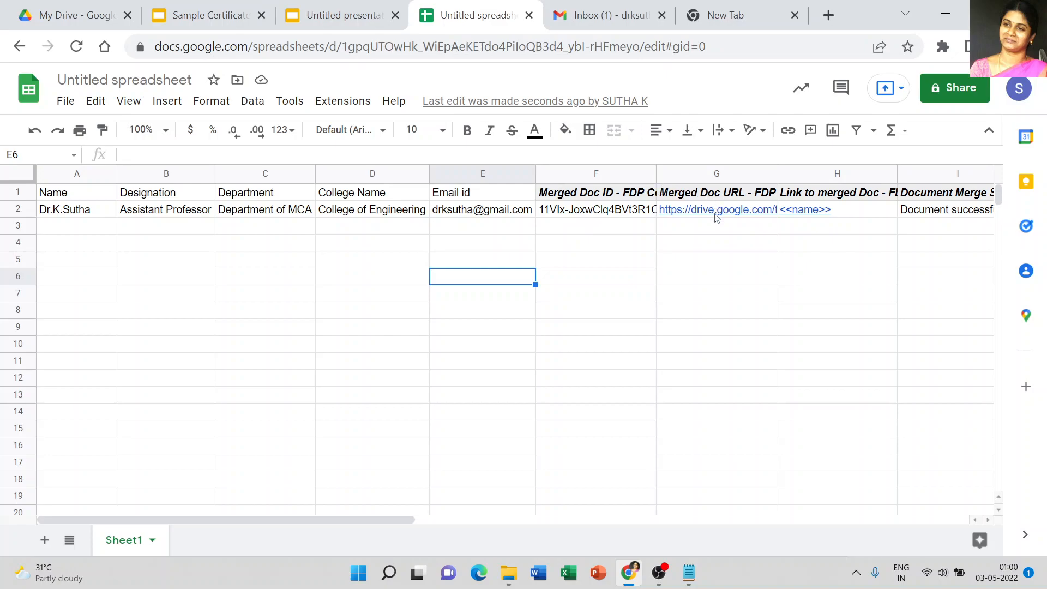
Step: Review the merged document link and merge status columns added to the sheet
mouse_move(716, 217)
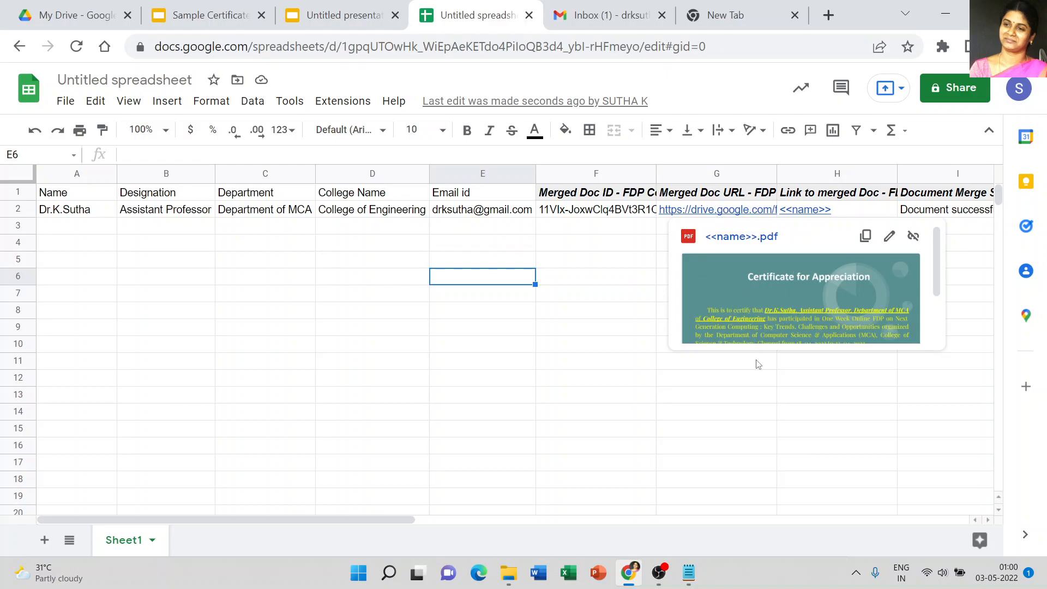
left_click(717, 383)
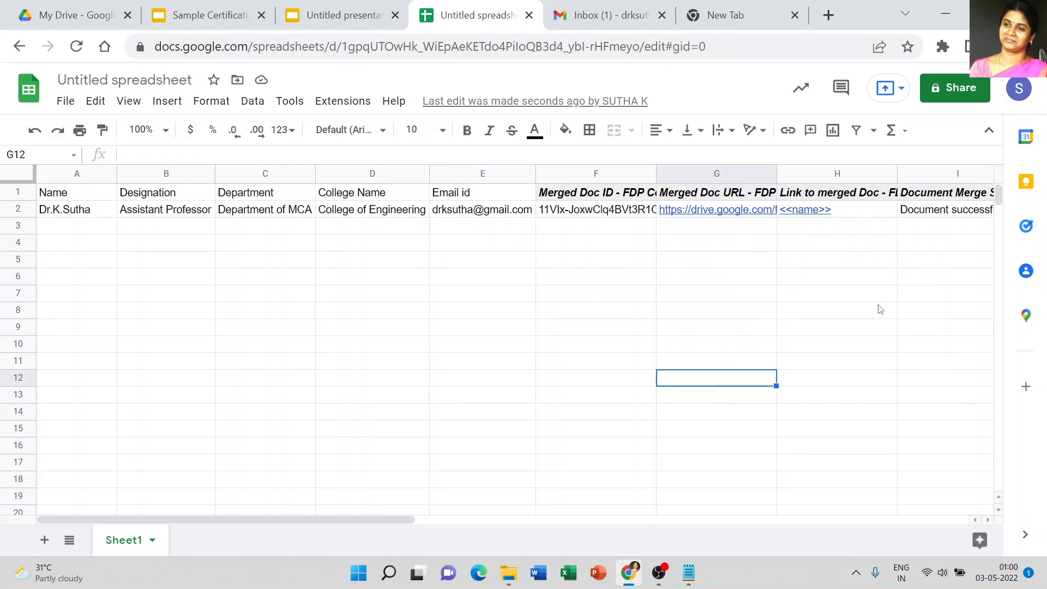
left_click_drag(266, 516, 488, 518)
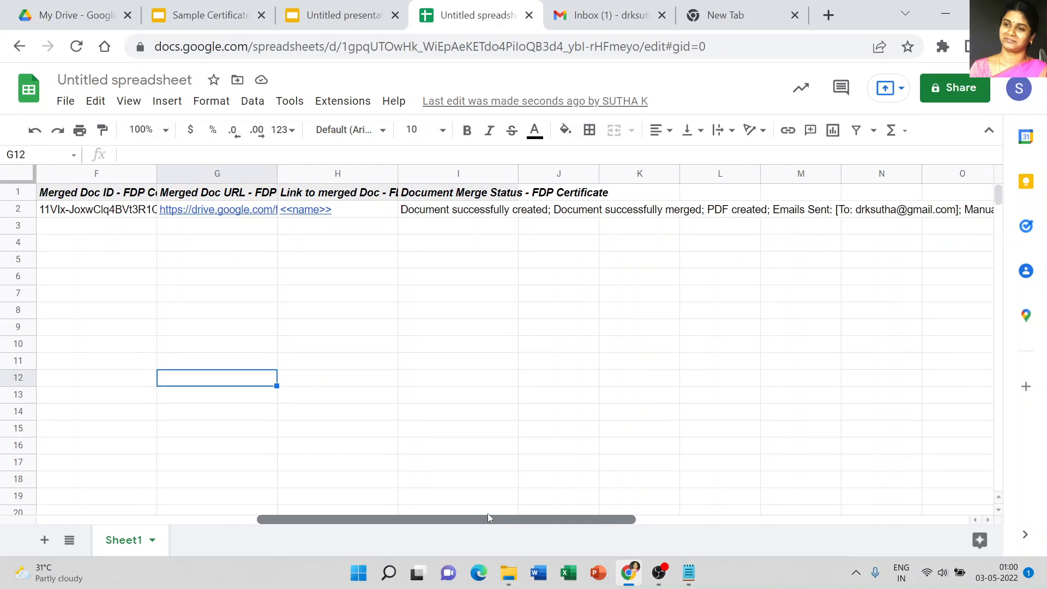
left_click_drag(488, 515, 250, 545)
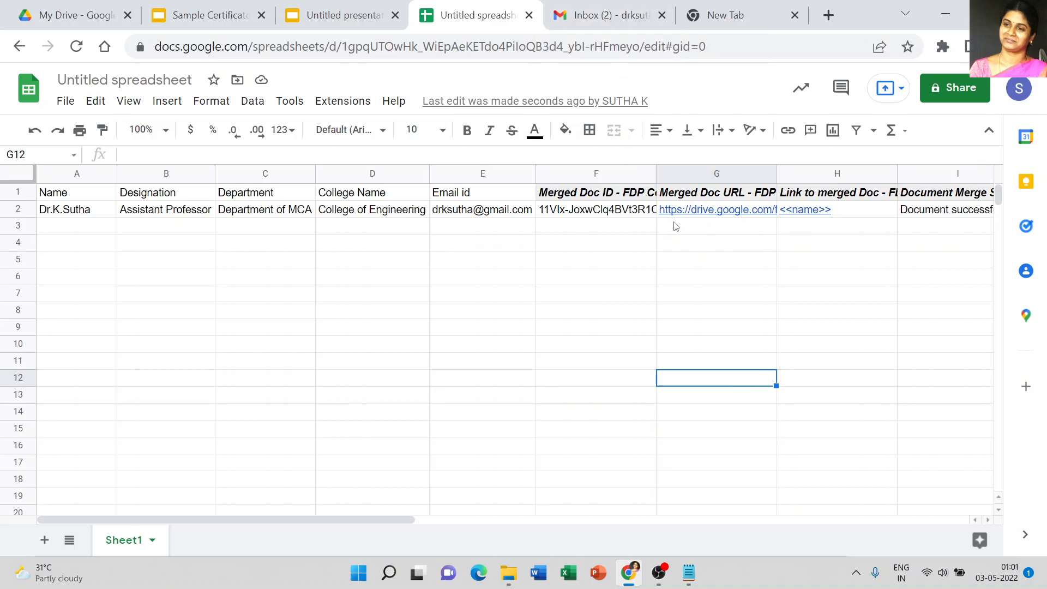
Step: Switch to the Gmail inbox and open the received FDP Certificate email with its PDF attachment
left_click(610, 15)
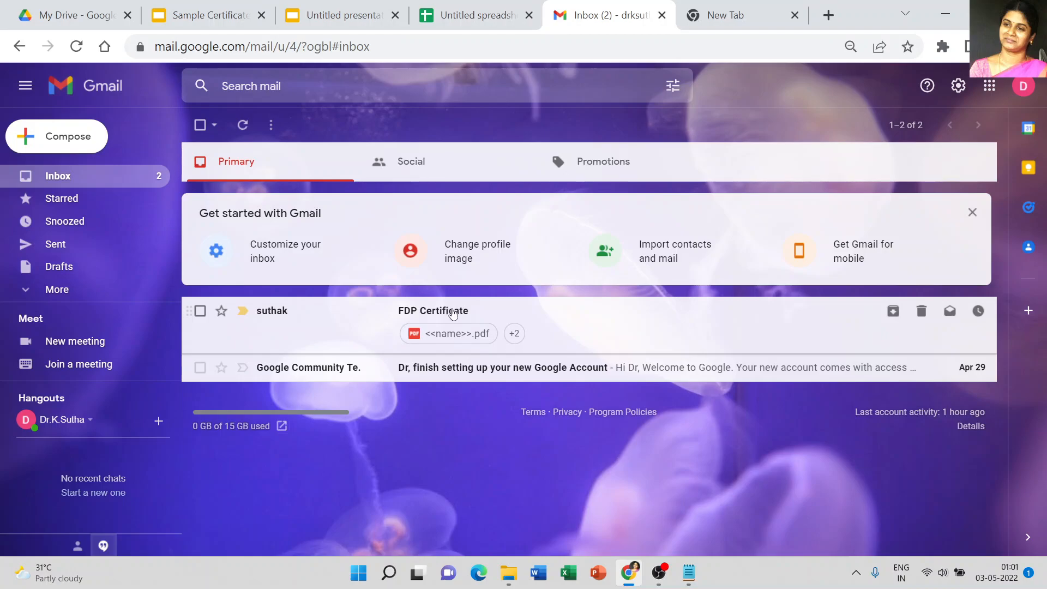
left_click(453, 312)
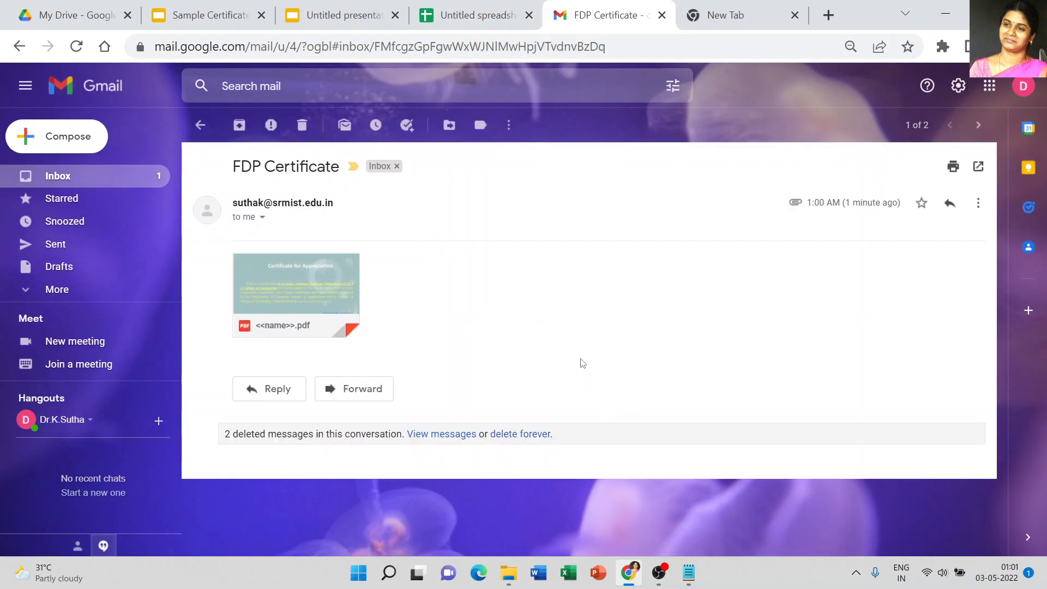
mouse_move(249, 331)
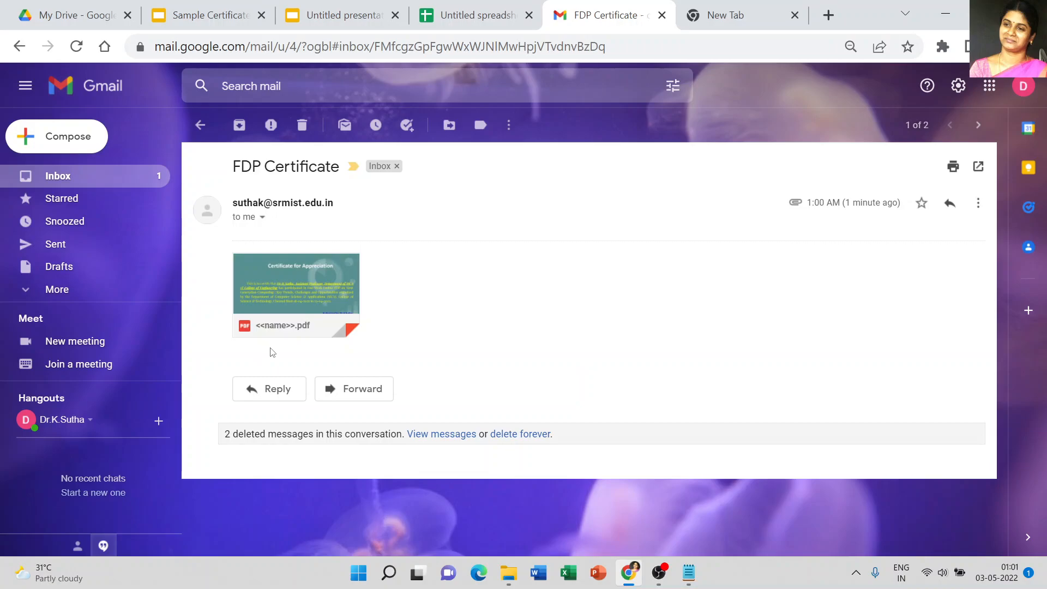